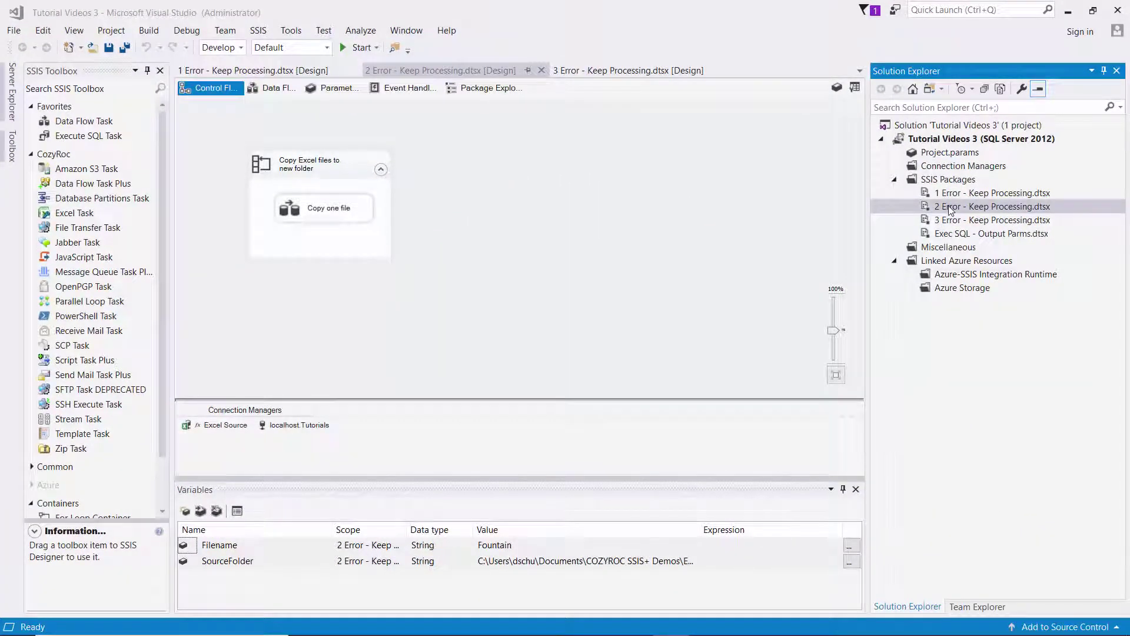
# Open the Properties of the Tutorial Videos 3 project from Solution Explorer.
pyautogui.rightClick(937, 143)
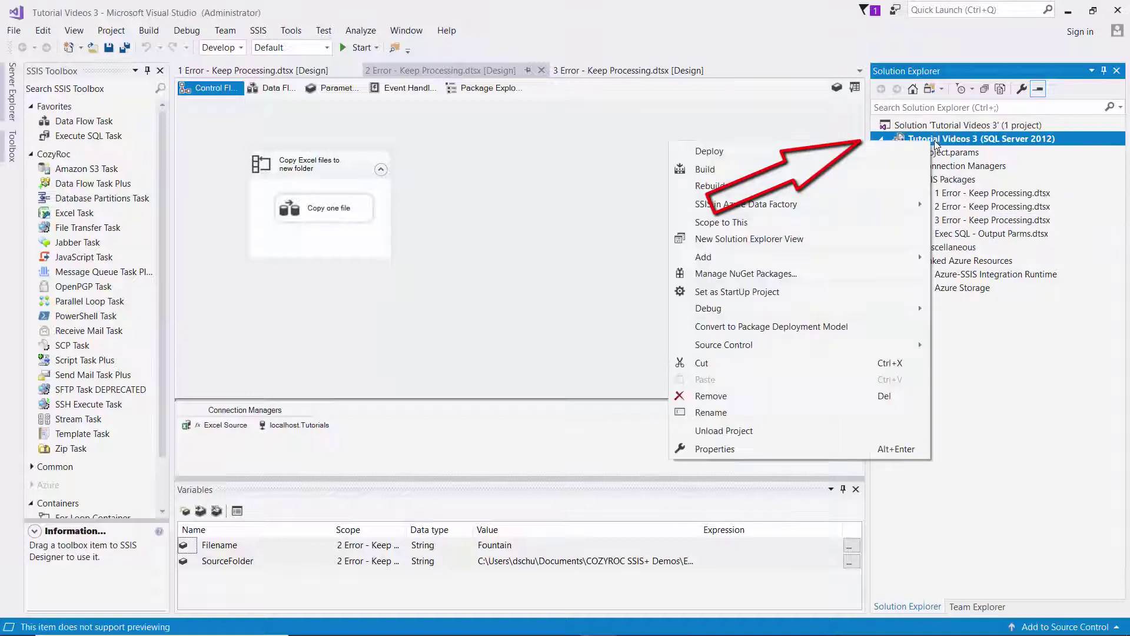
pyautogui.click(720, 449)
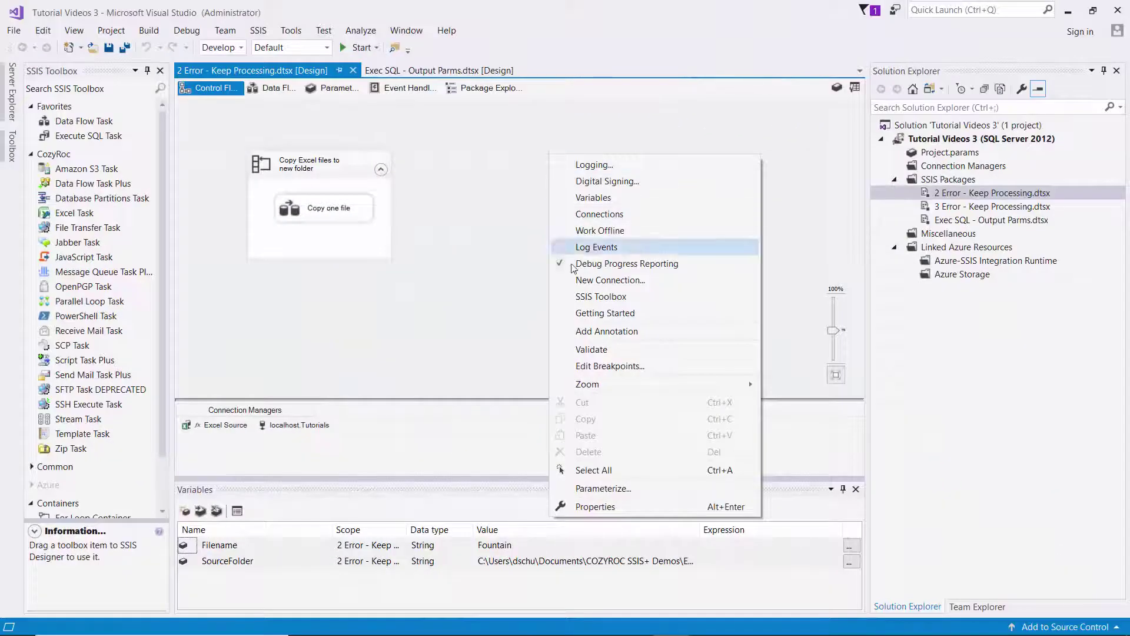
# Set the 2 Error package's ProtectionLevel to EncryptAllWithUserKey.
pyautogui.click(583, 506)
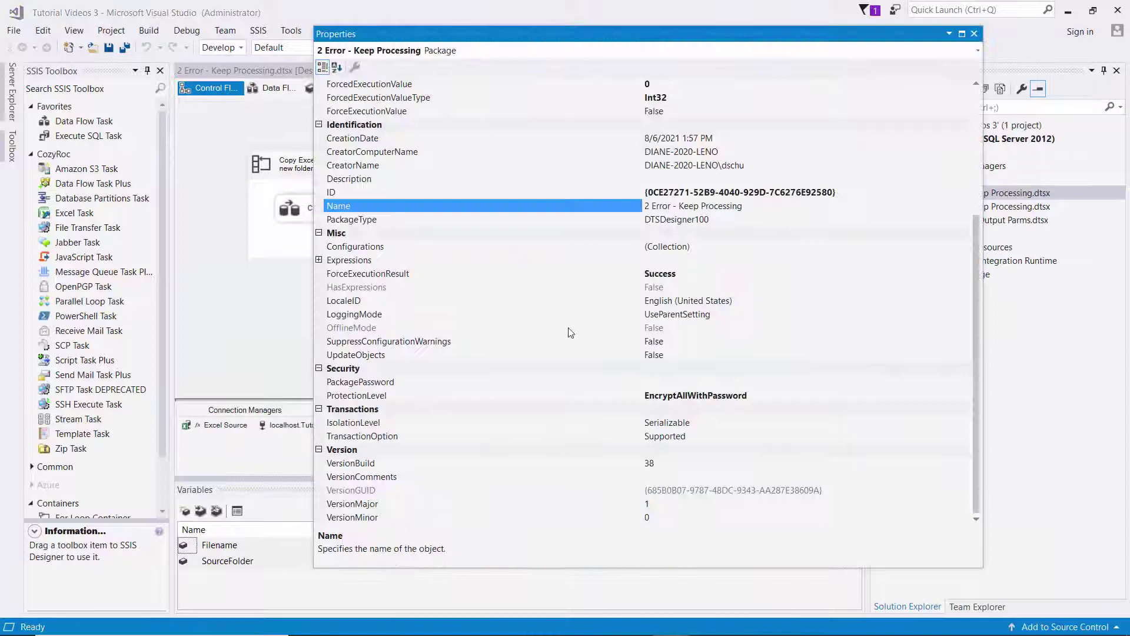
pyautogui.click(784, 398)
pyautogui.click(963, 395)
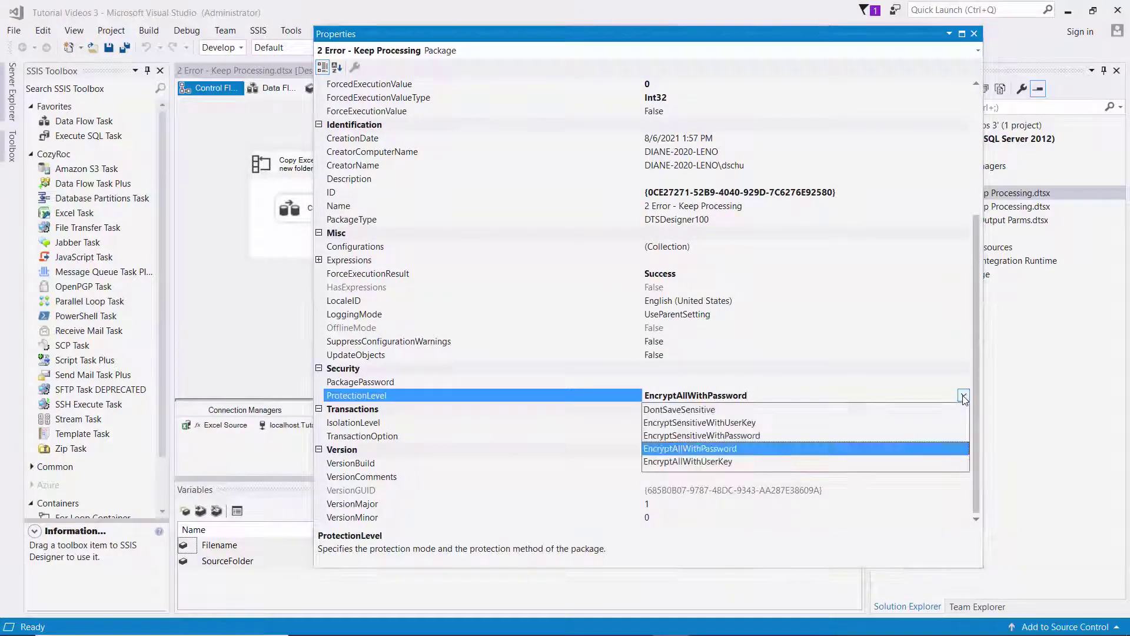
pyautogui.click(719, 462)
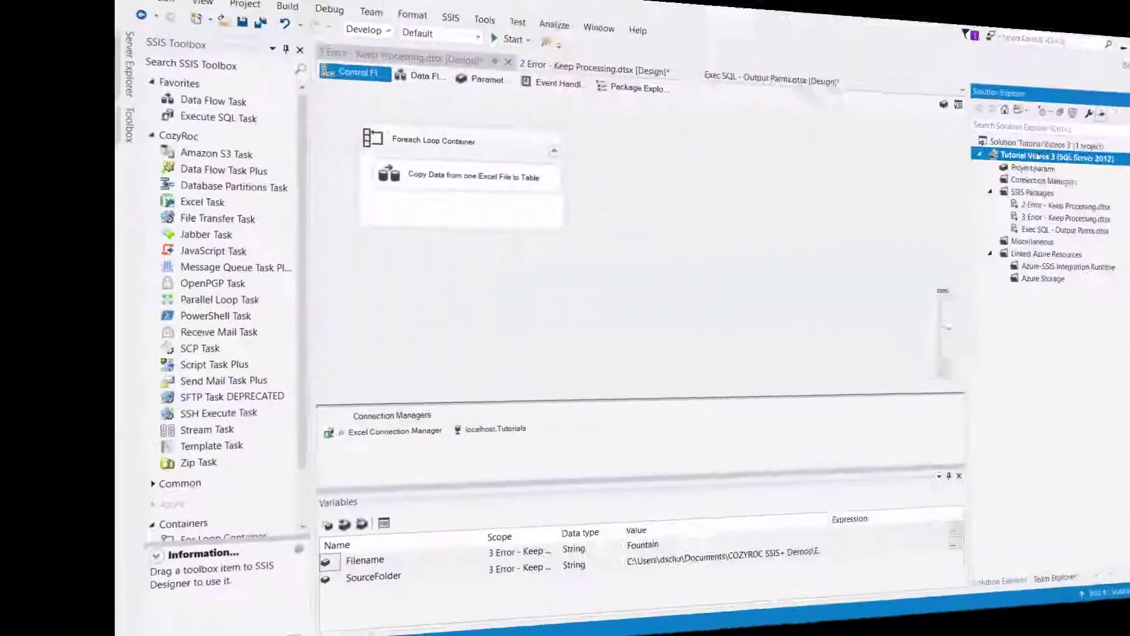
# Set the Tutorial Videos 3 project's protection level to Encrypt all data with user key, then apply and save.
pyautogui.rightClick(950, 139)
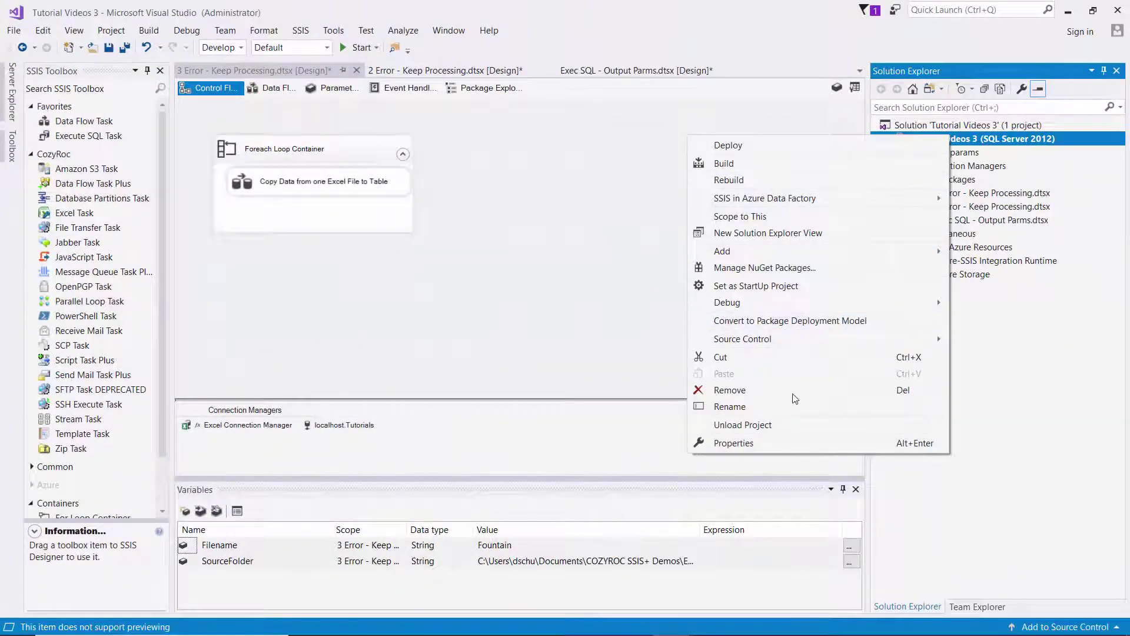
pyautogui.click(772, 447)
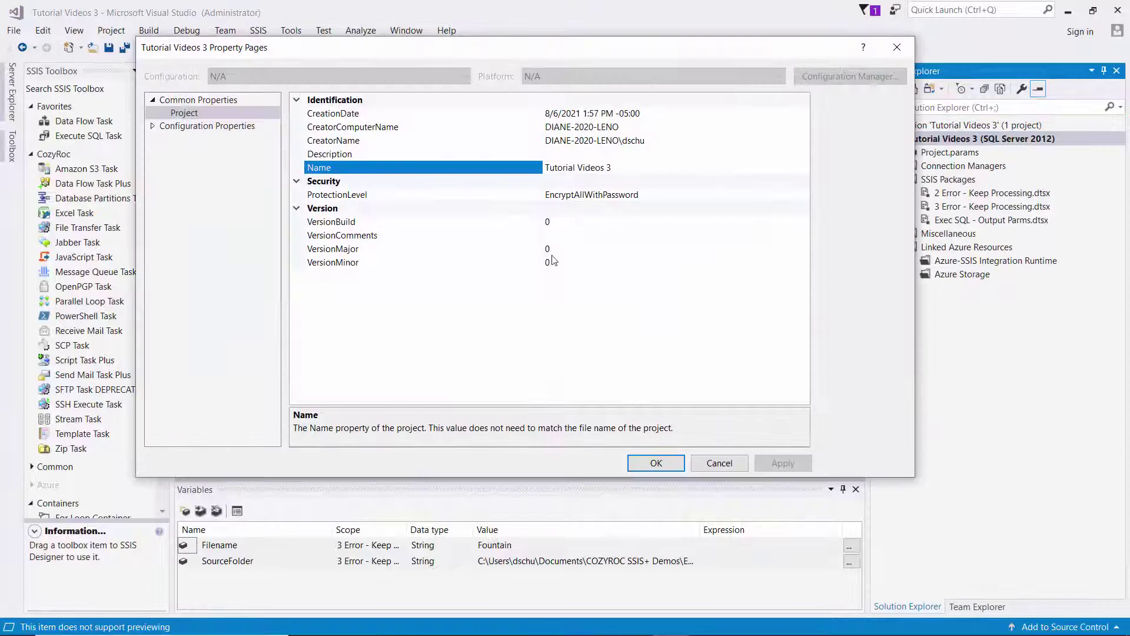
pyautogui.click(678, 195)
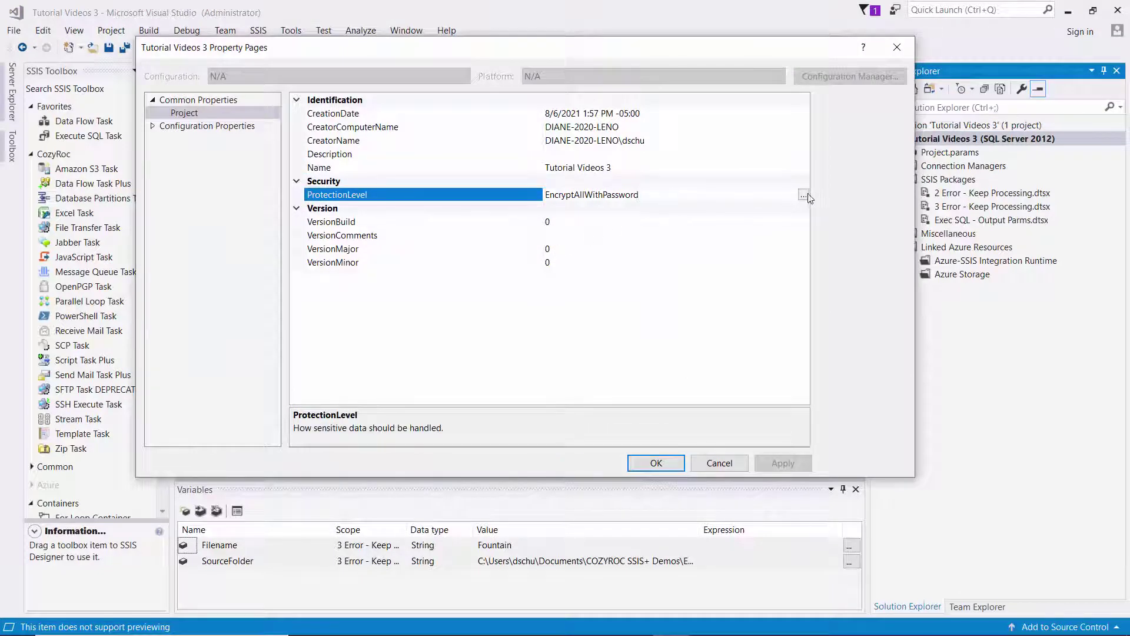
pyautogui.click(804, 195)
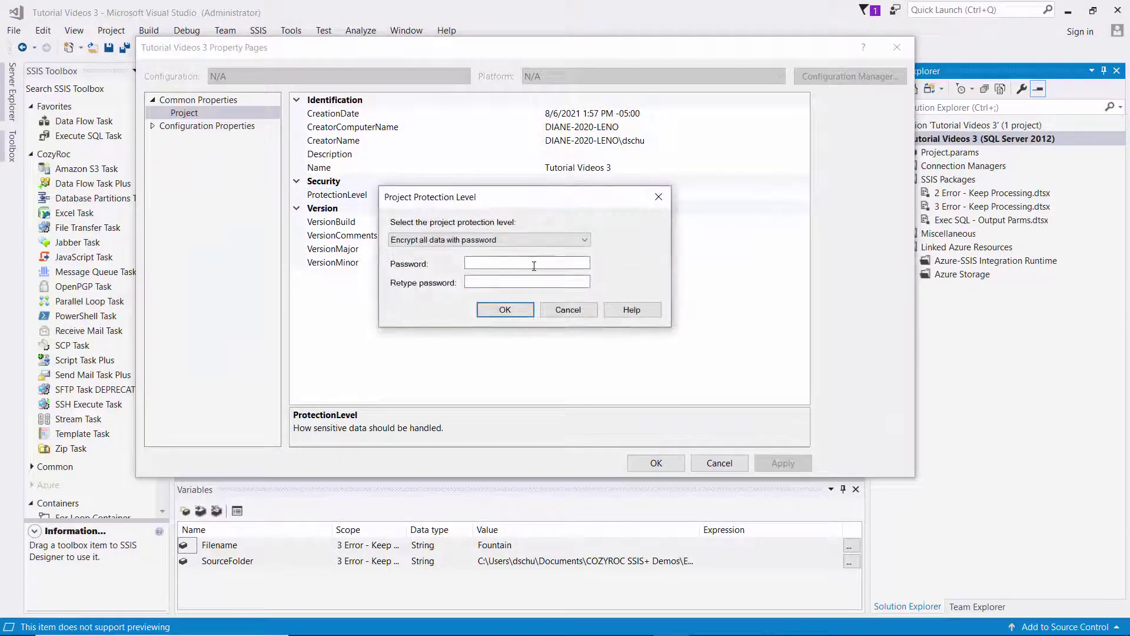
pyautogui.click(516, 263)
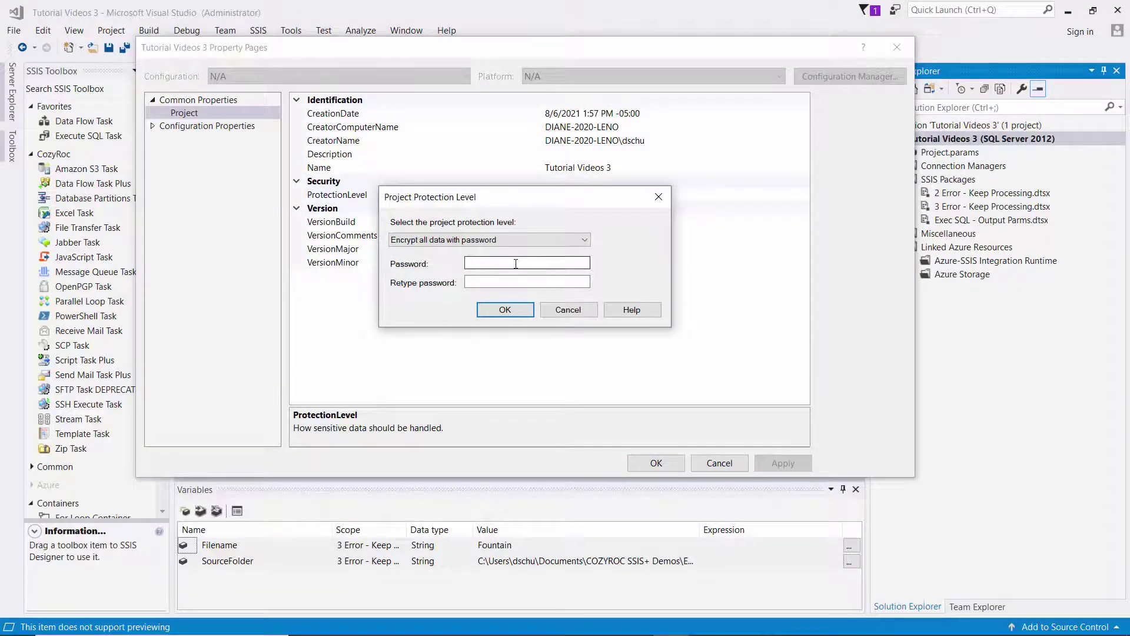
pyautogui.click(584, 241)
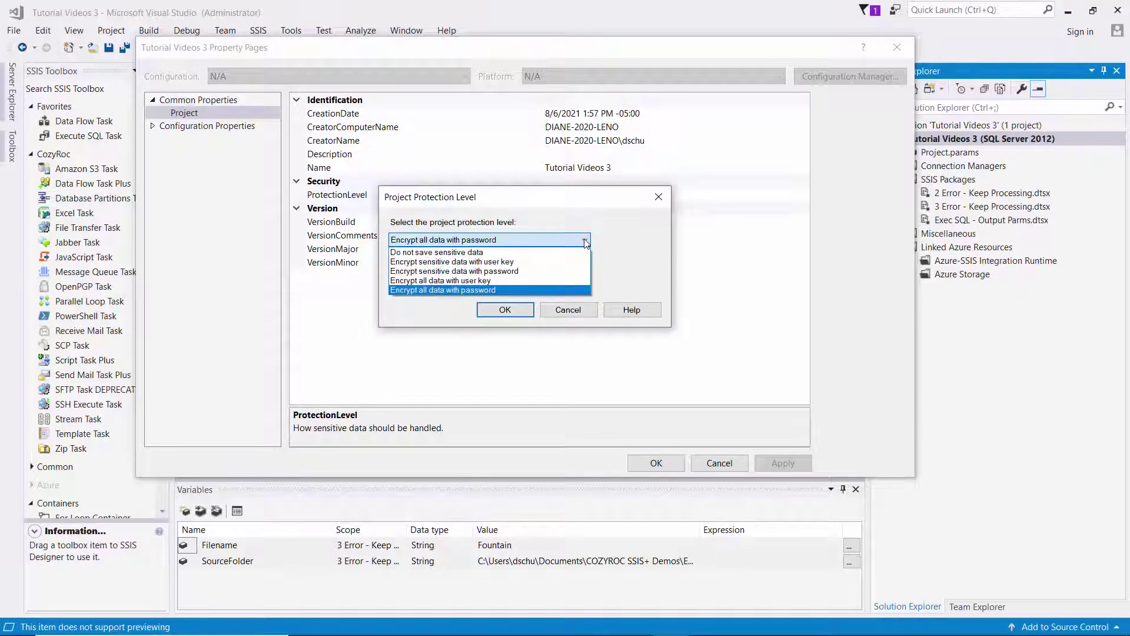
pyautogui.click(455, 280)
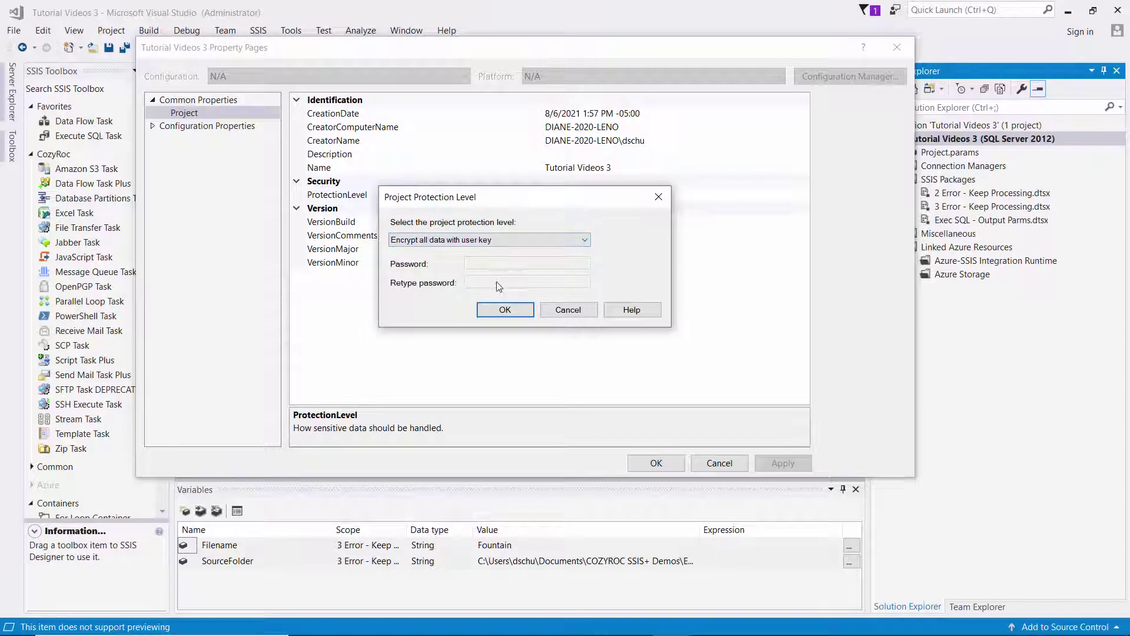
pyautogui.click(522, 312)
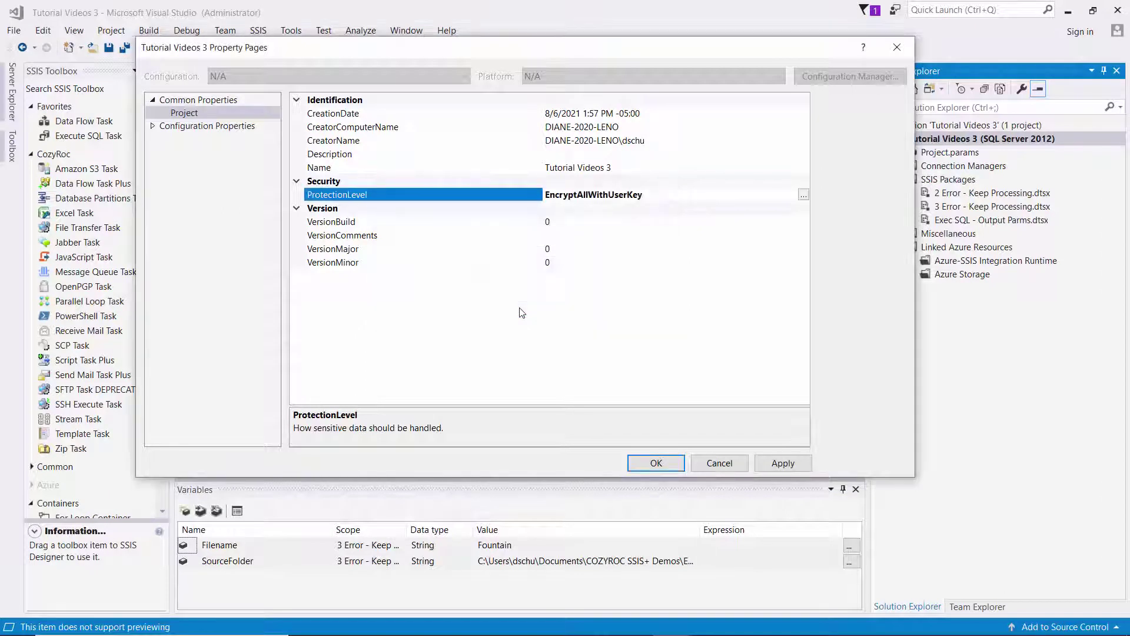
pyautogui.click(782, 463)
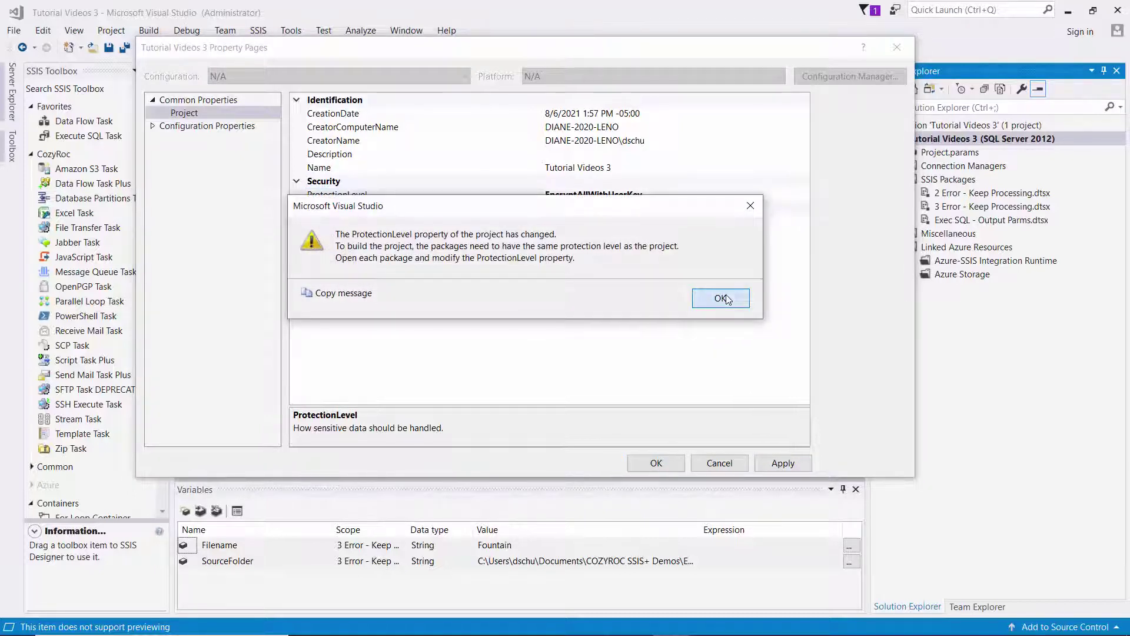
pyautogui.click(722, 299)
pyautogui.click(656, 464)
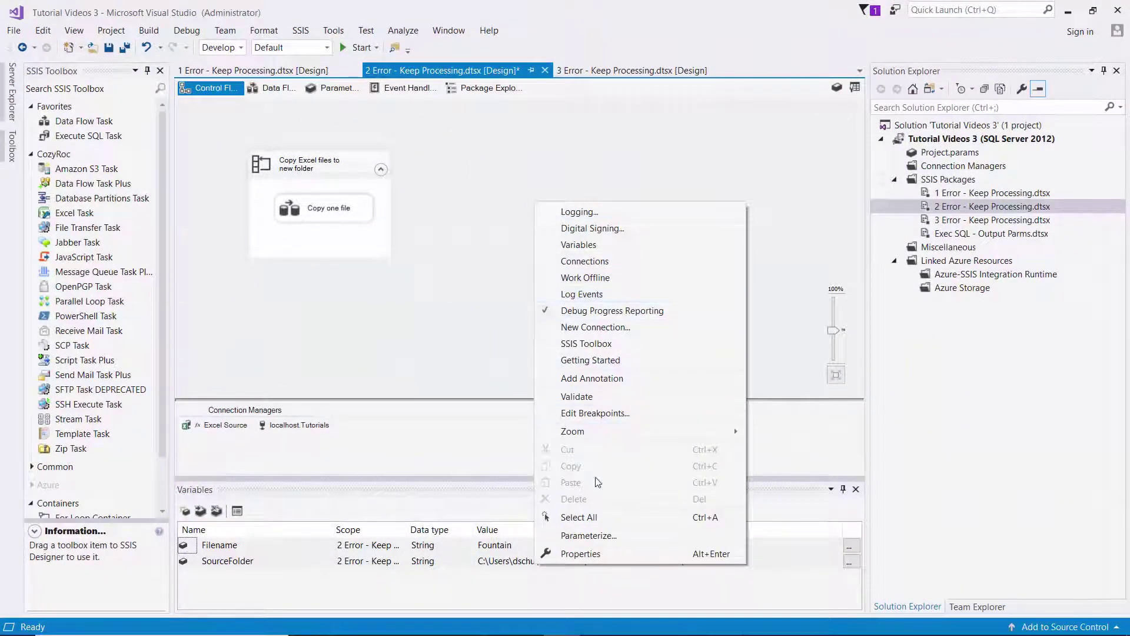
# Set the 2 Error package's ProtectionLevel to EncryptSensitiveWithPassword.
pyautogui.click(601, 554)
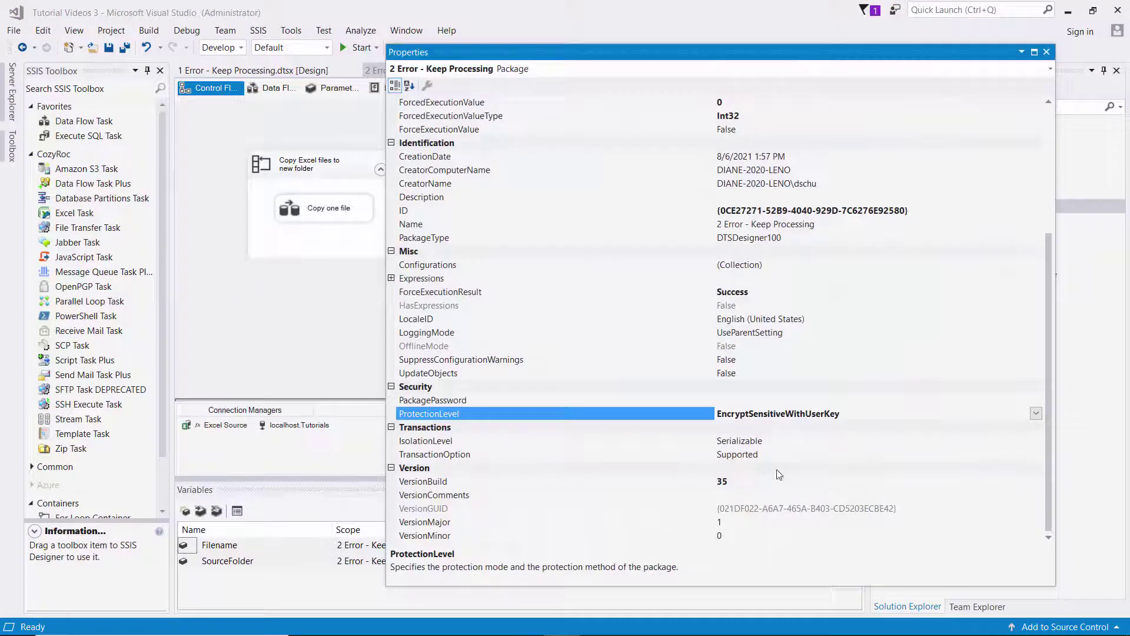
pyautogui.click(1035, 414)
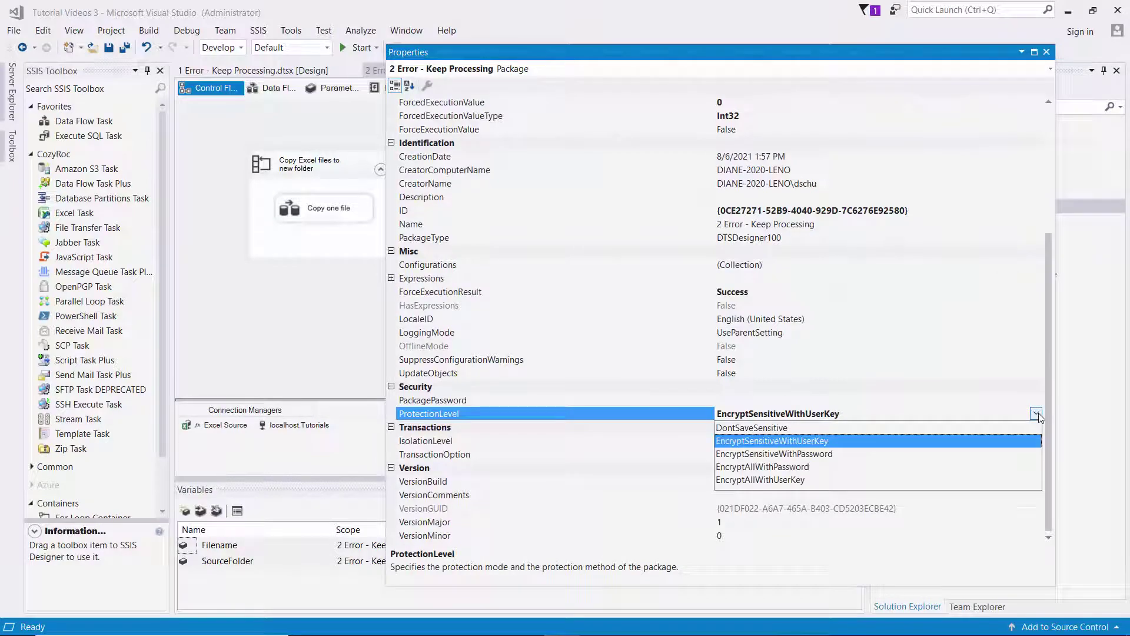
pyautogui.click(806, 454)
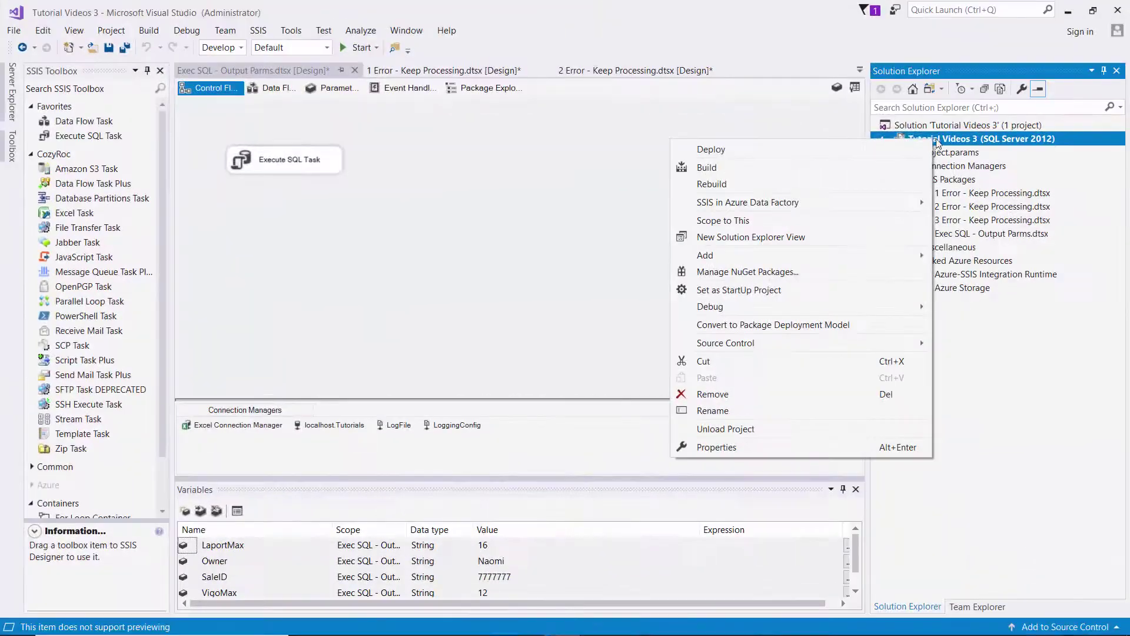
# Set the project protection level to Encrypt sensitive data with password, entering and confirming the password.
pyautogui.click(733, 447)
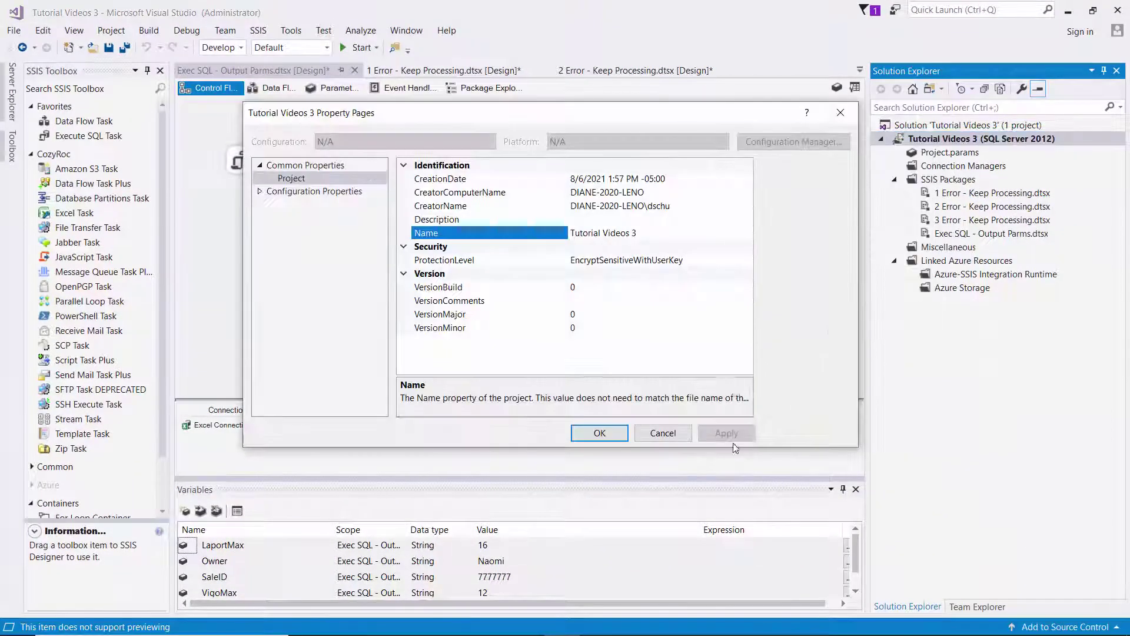
pyautogui.click(722, 262)
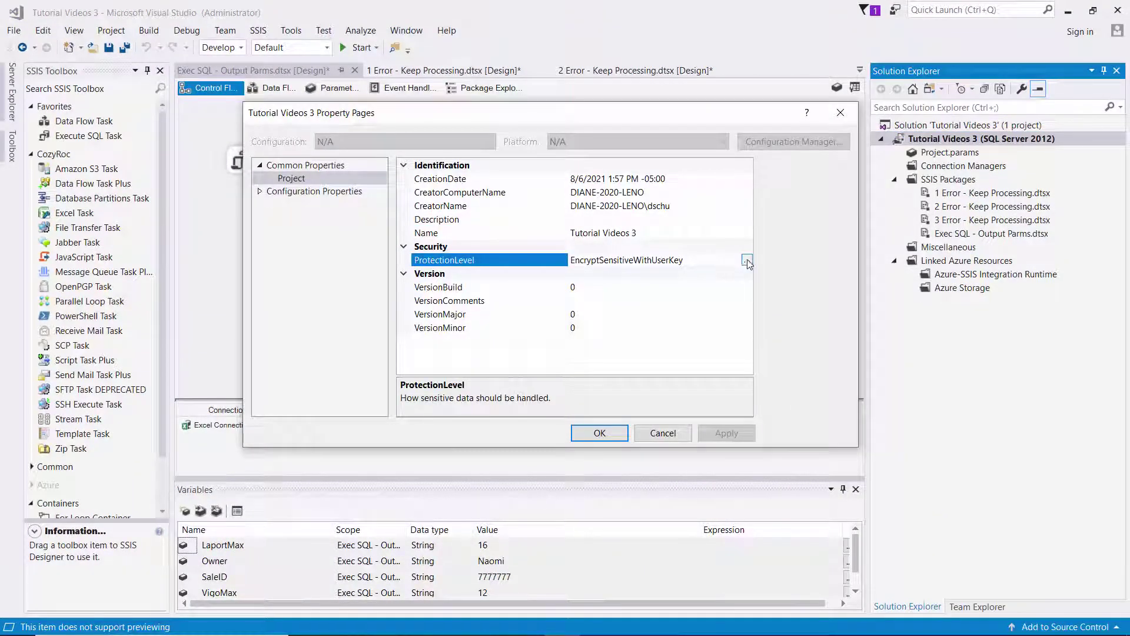
pyautogui.click(748, 261)
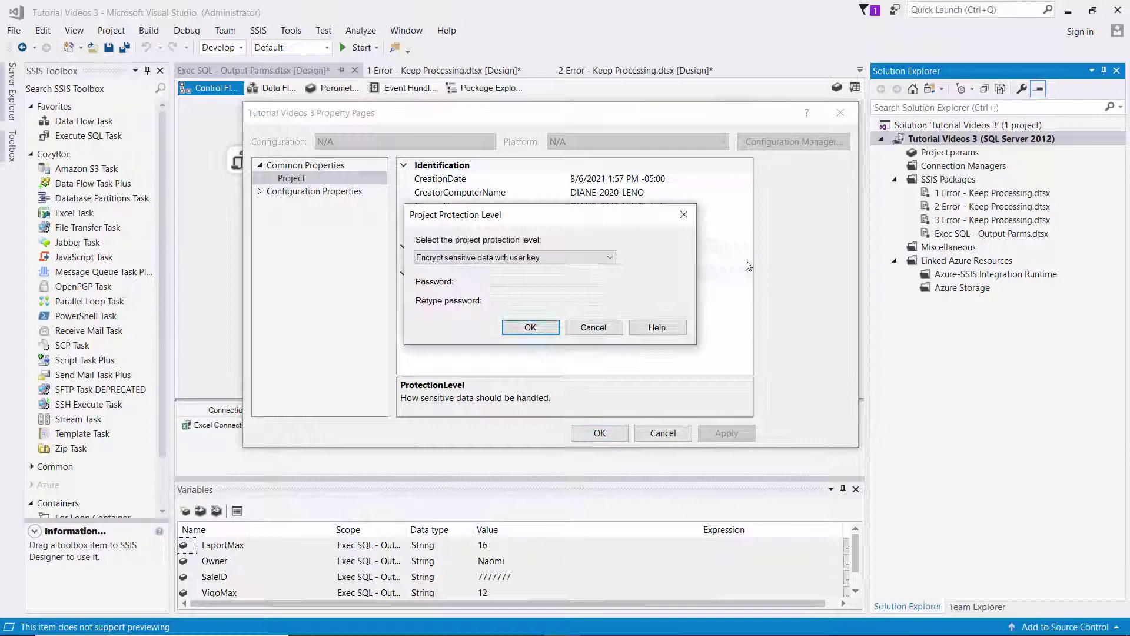
pyautogui.click(610, 257)
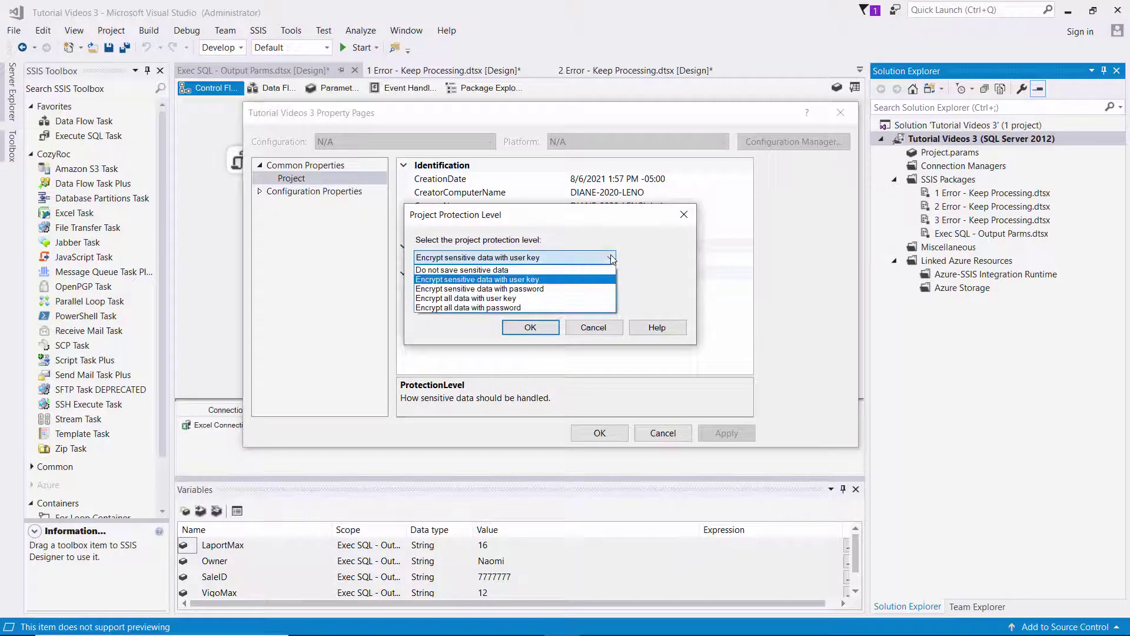
pyautogui.click(541, 289)
pyautogui.click(530, 283)
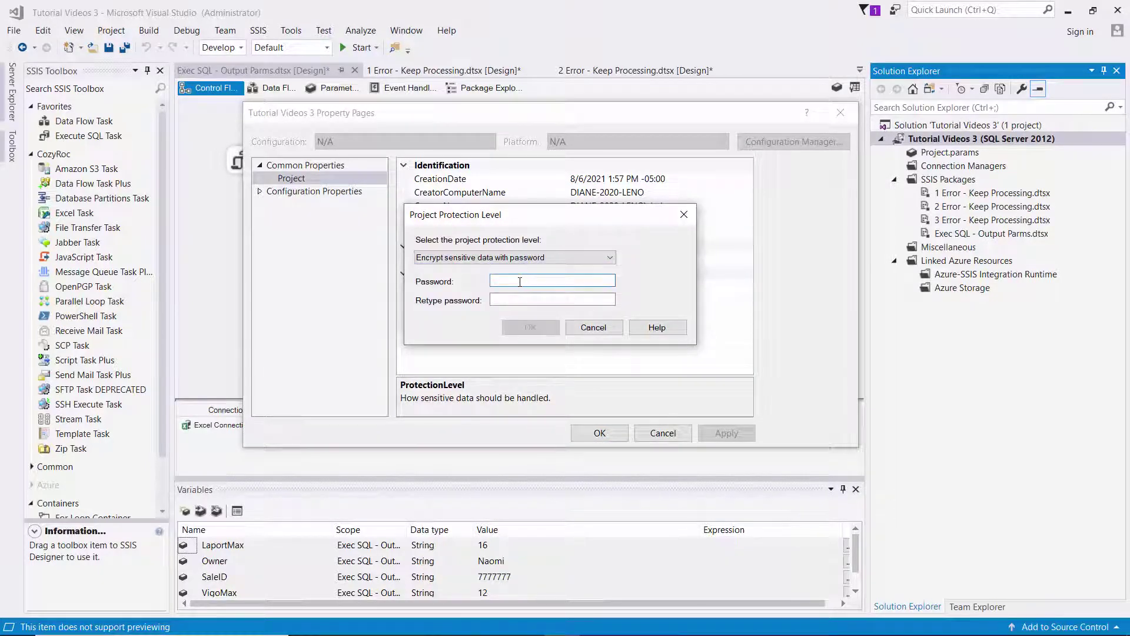
pyautogui.write('*****')
pyautogui.write('**')
pyautogui.write('**')
pyautogui.press('Tab')
pyautogui.write('***')
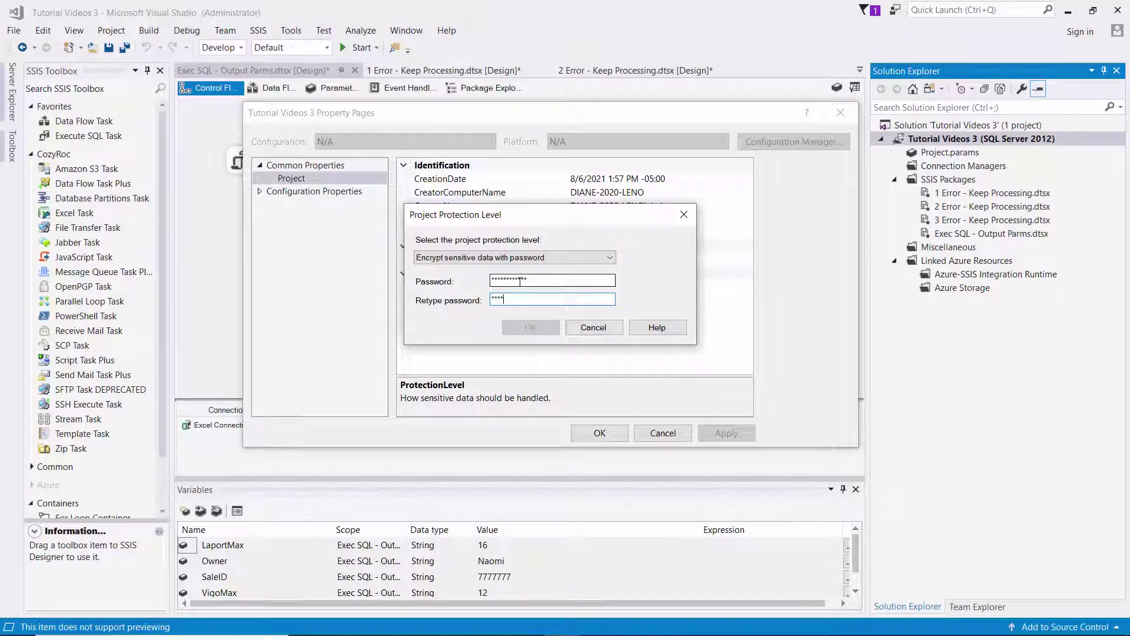
pyautogui.write('********')
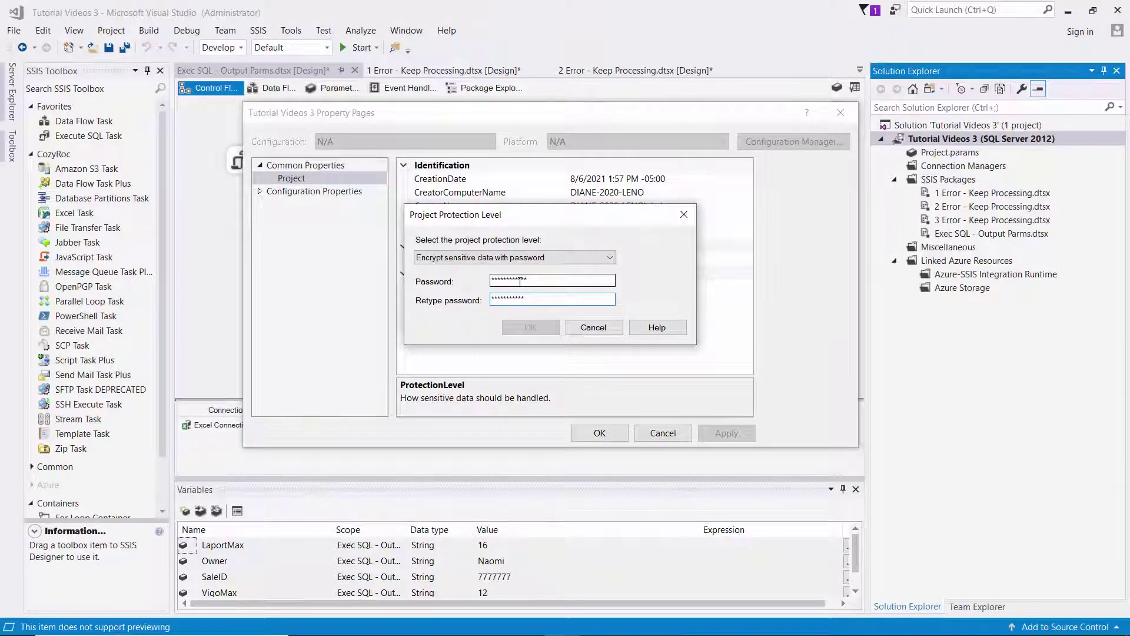
pyautogui.write('*')
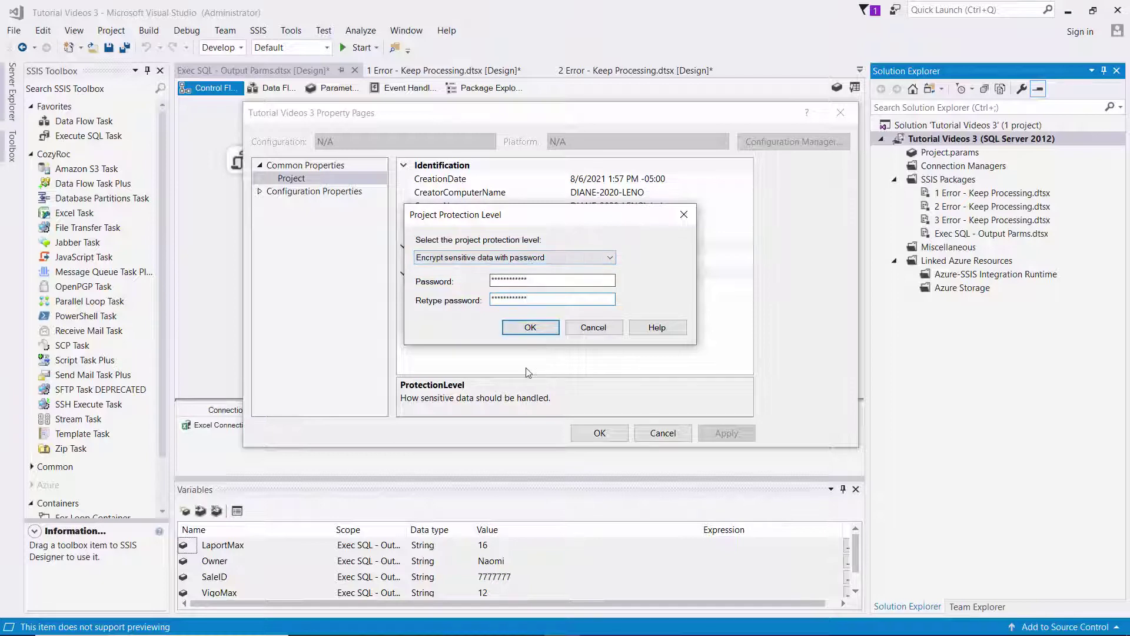
pyautogui.click(550, 330)
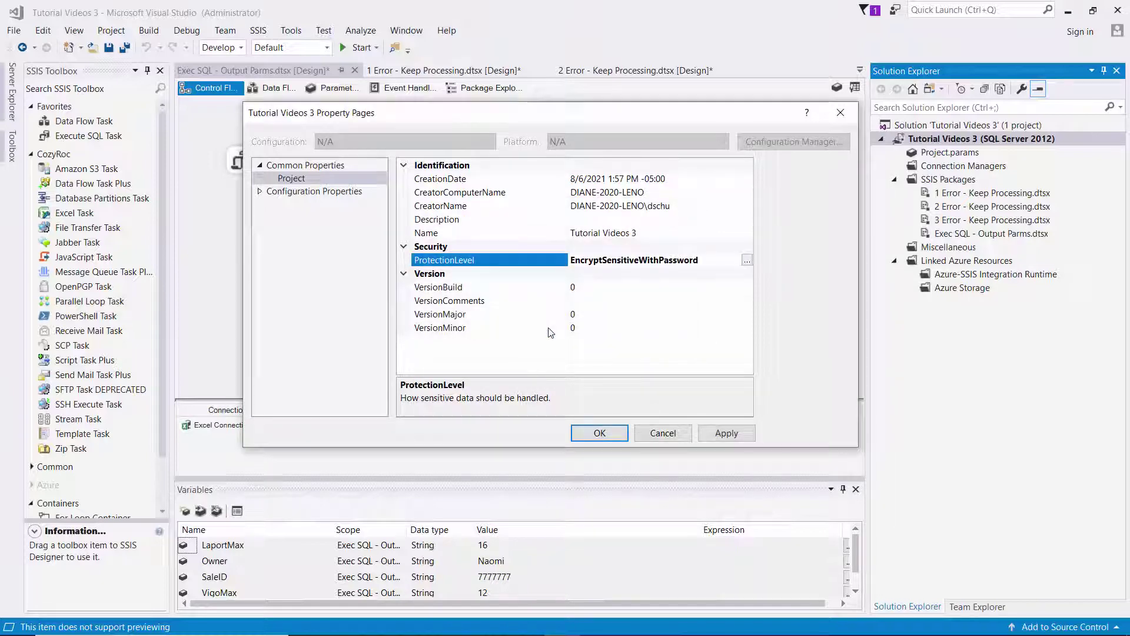
pyautogui.click(609, 435)
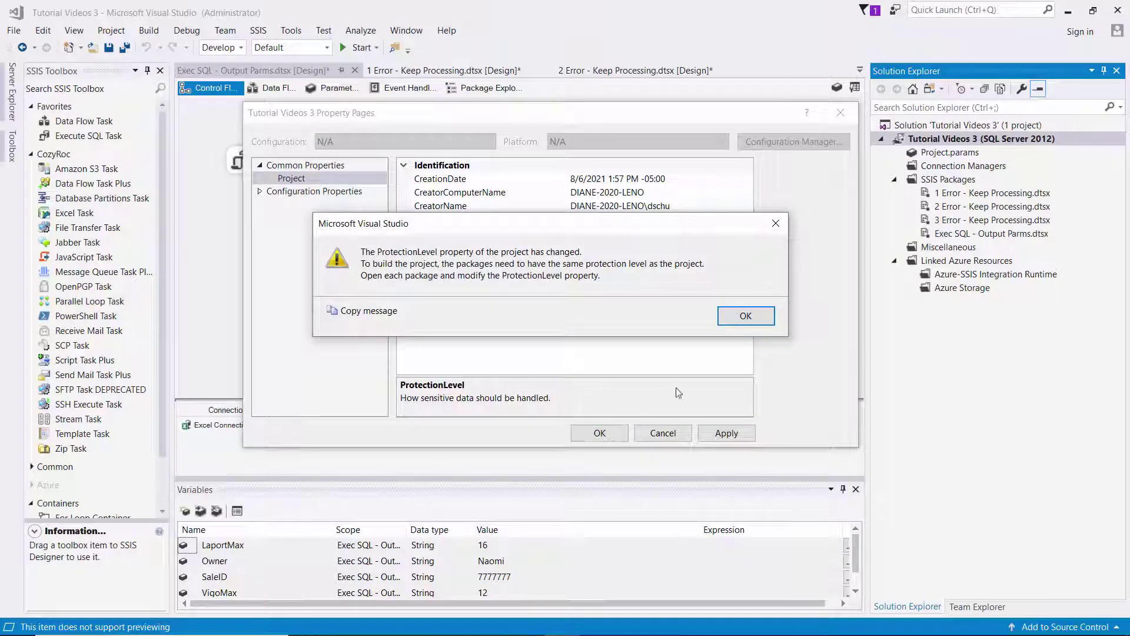
pyautogui.click(766, 317)
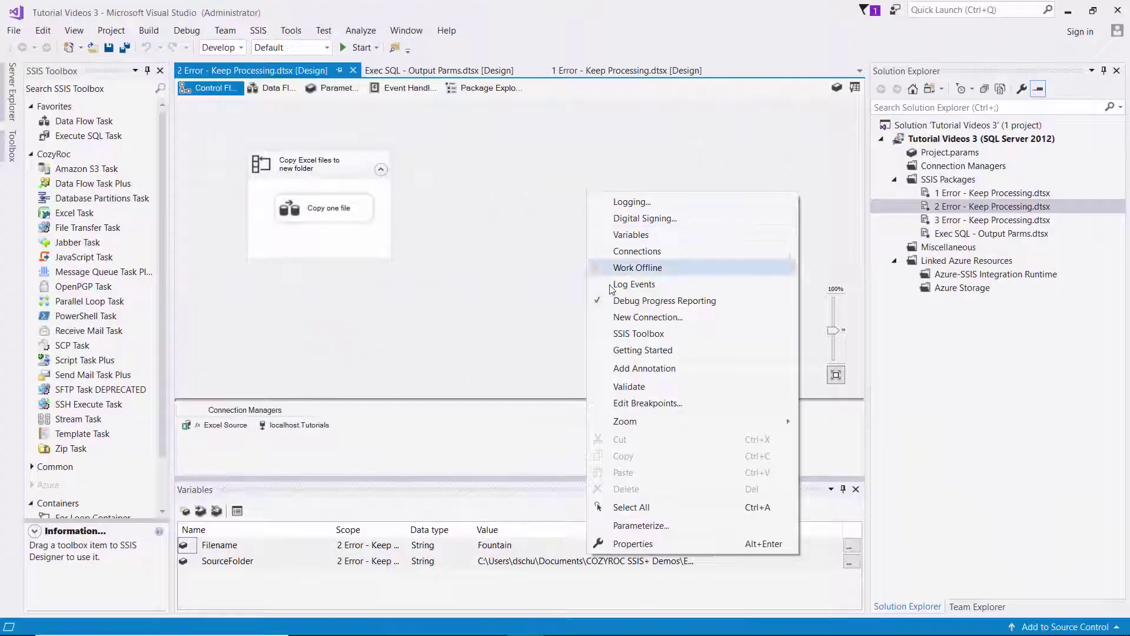
# Set the 2 Error - Keep Processing package's ProtectionLevel to EncryptAllWithPassword.
pyautogui.click(638, 543)
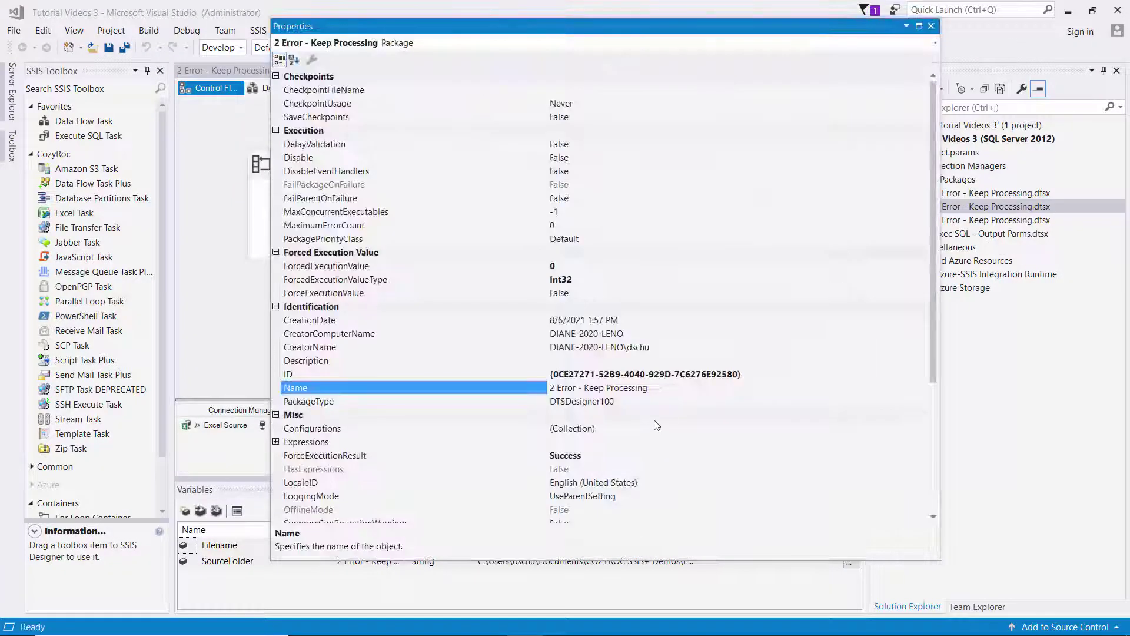
pyautogui.scroll(-3, 654, 430)
pyautogui.click(883, 455)
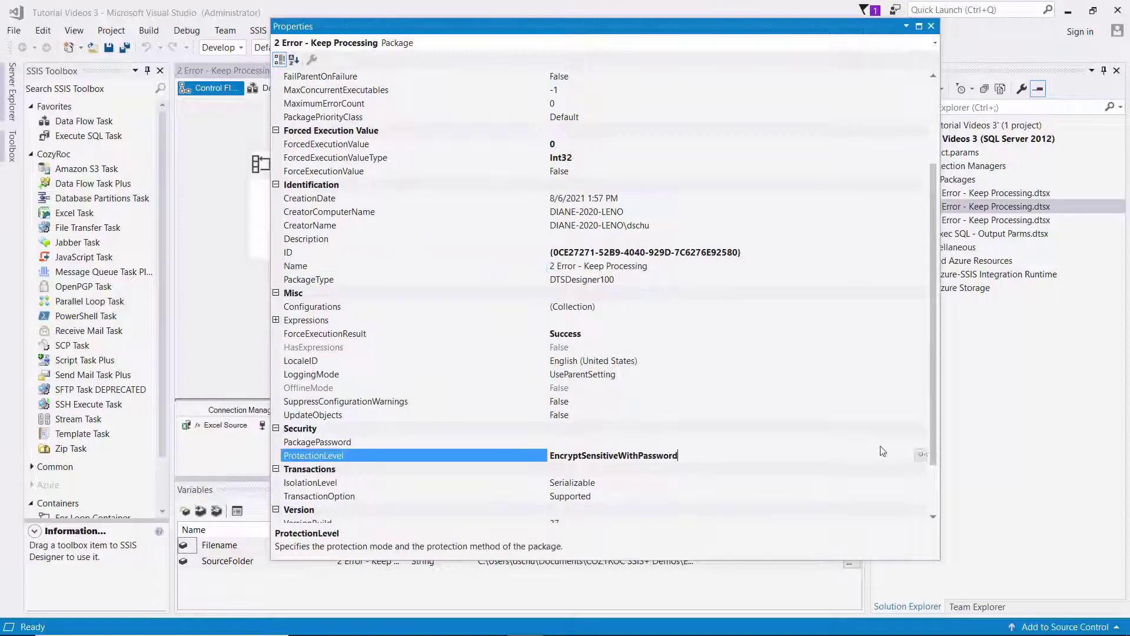
pyautogui.click(920, 456)
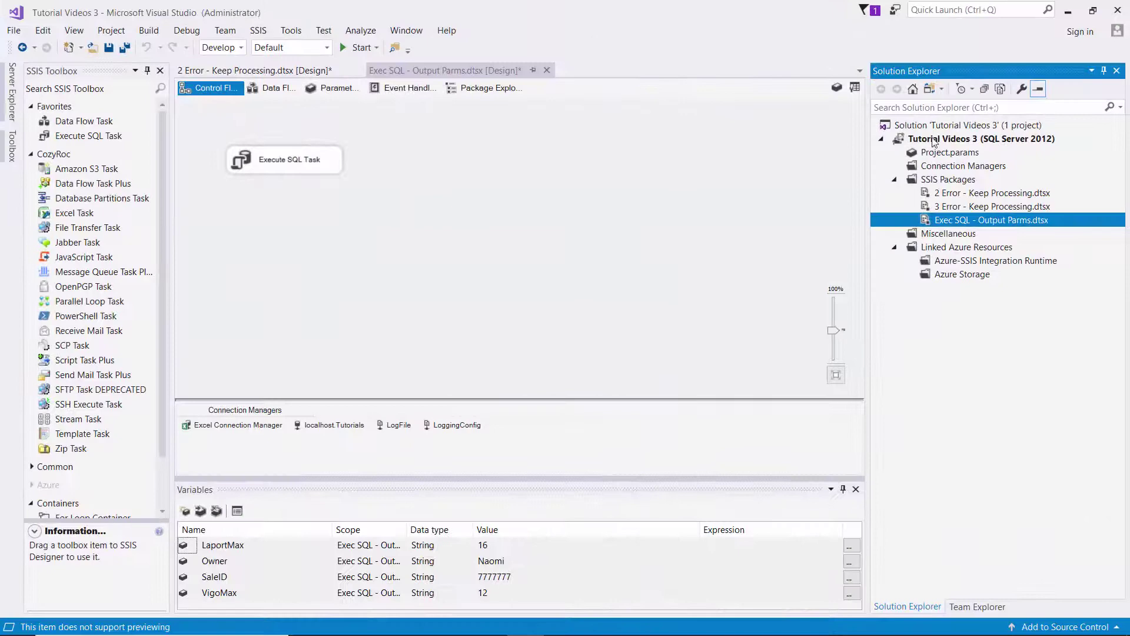
# Choose Encrypt all data with password in the Tutorial Videos 3 project's protection level settings.
pyautogui.rightClick(934, 142)
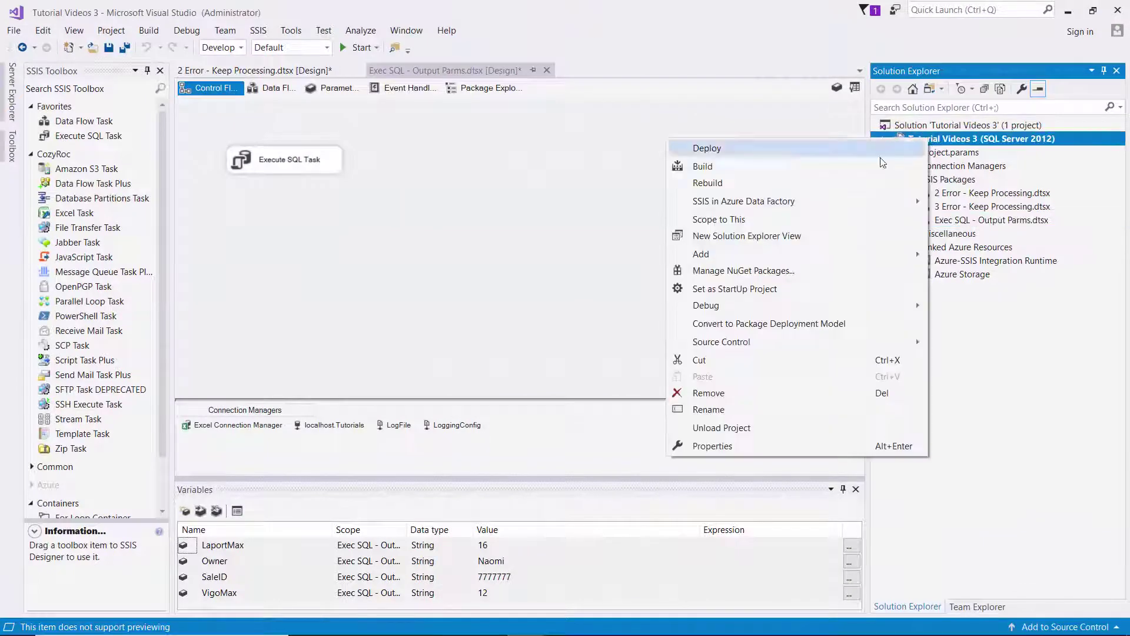
pyautogui.click(713, 446)
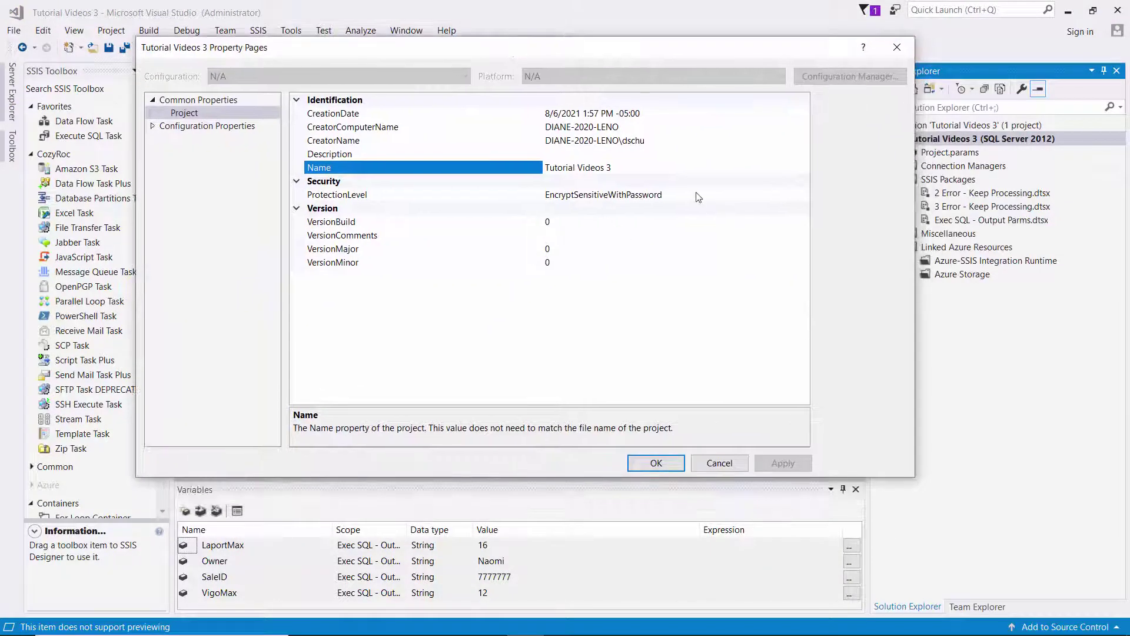
pyautogui.click(697, 196)
pyautogui.click(804, 194)
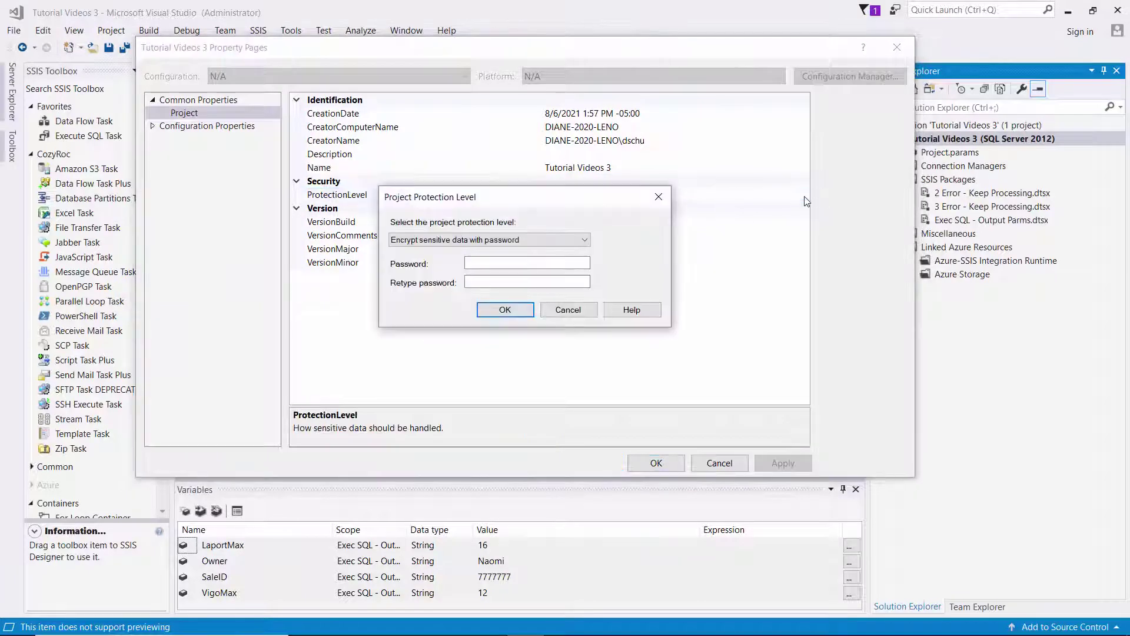
pyautogui.click(583, 239)
pyautogui.click(434, 288)
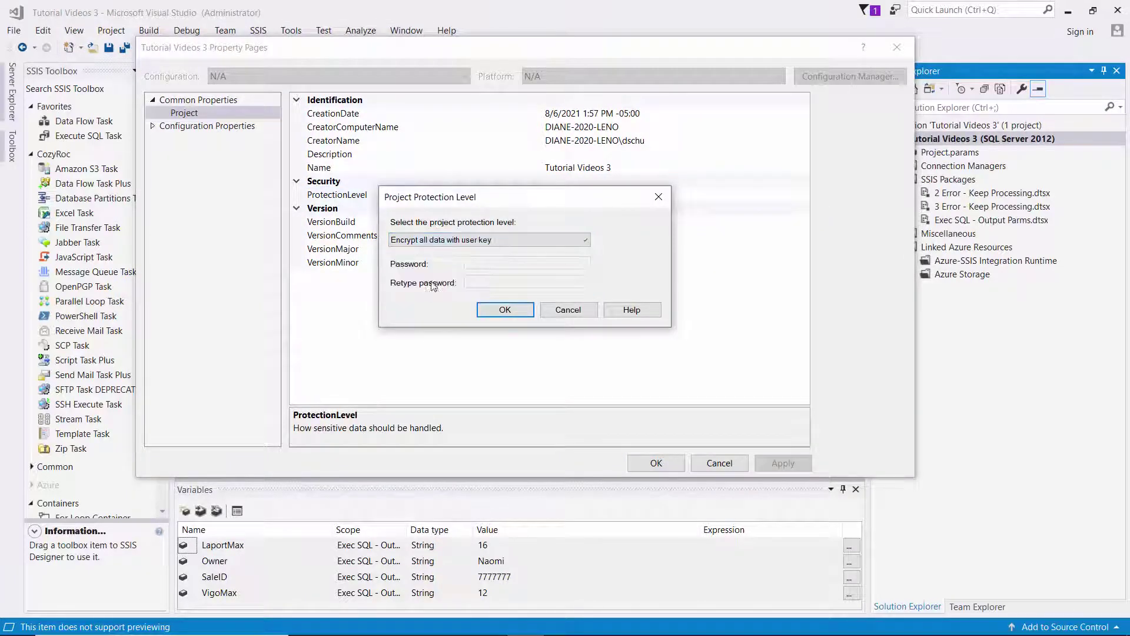
pyautogui.click(584, 240)
pyautogui.click(521, 290)
# Enter and retype the project password, then apply and save the protection level change.
pyautogui.click(493, 264)
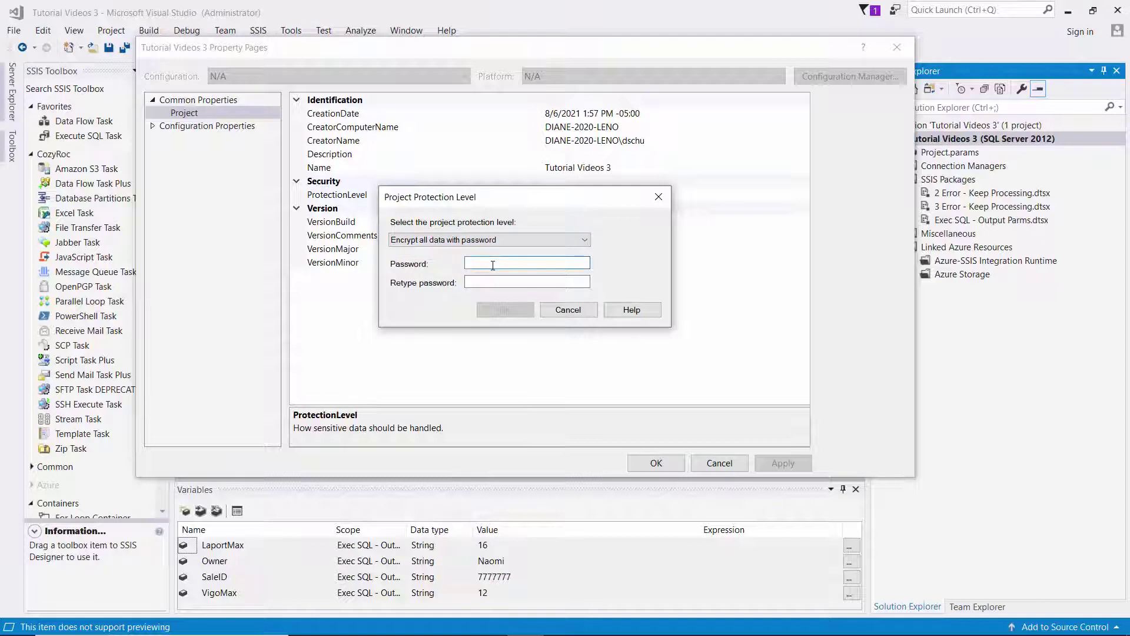
pyautogui.write('************')
pyautogui.press('Tab')
pyautogui.write('**********')
pyautogui.write('**')
pyautogui.click(517, 310)
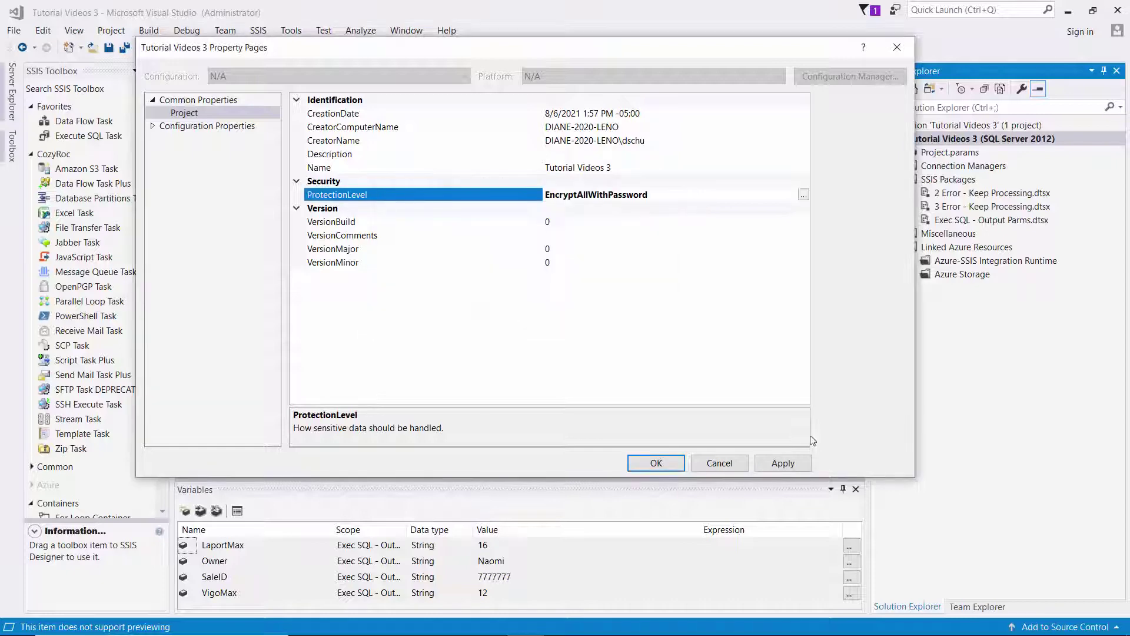
pyautogui.click(783, 462)
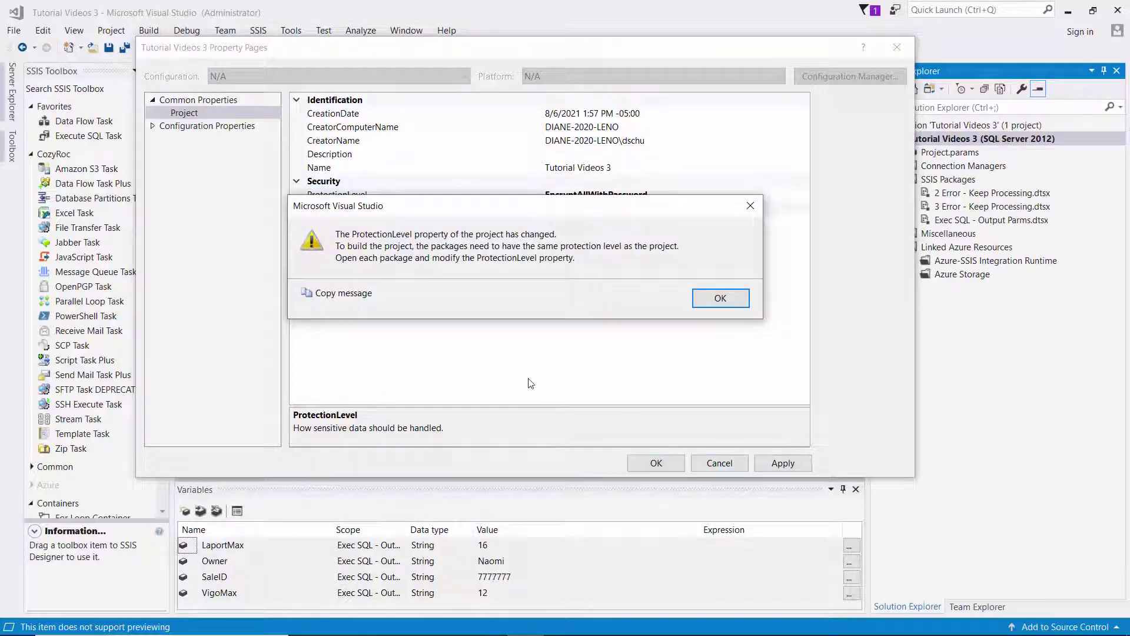
pyautogui.click(722, 301)
pyautogui.click(656, 463)
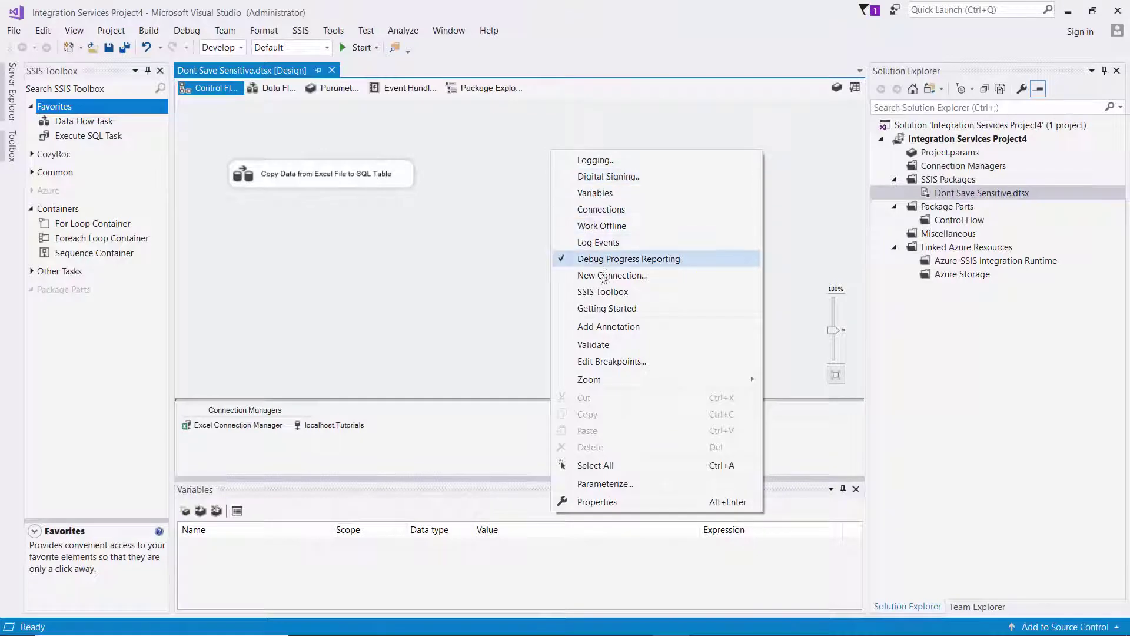
# Set the Dont Save Sensitive package's ProtectionLevel to DontSaveSensitive.
pyautogui.click(614, 502)
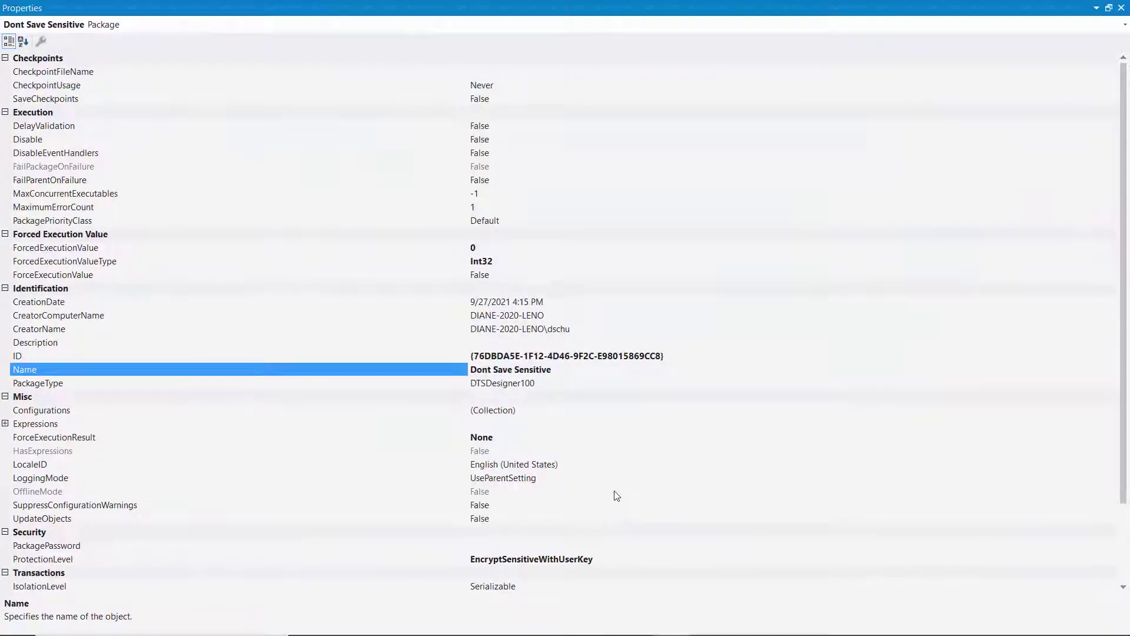
pyautogui.click(601, 559)
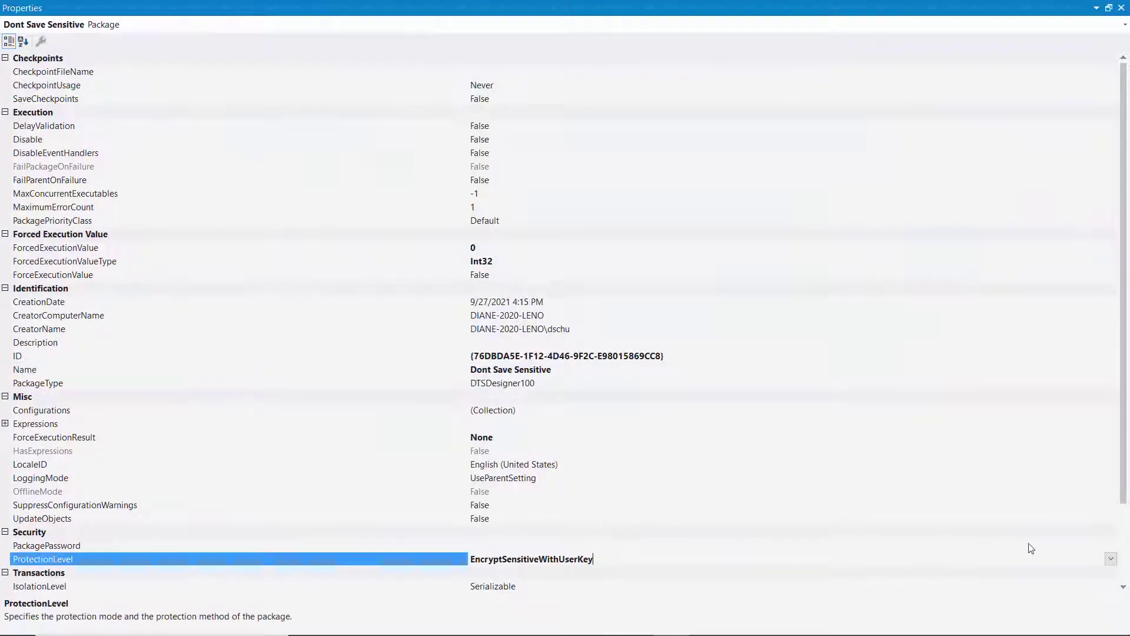
pyautogui.click(1110, 558)
pyautogui.click(498, 573)
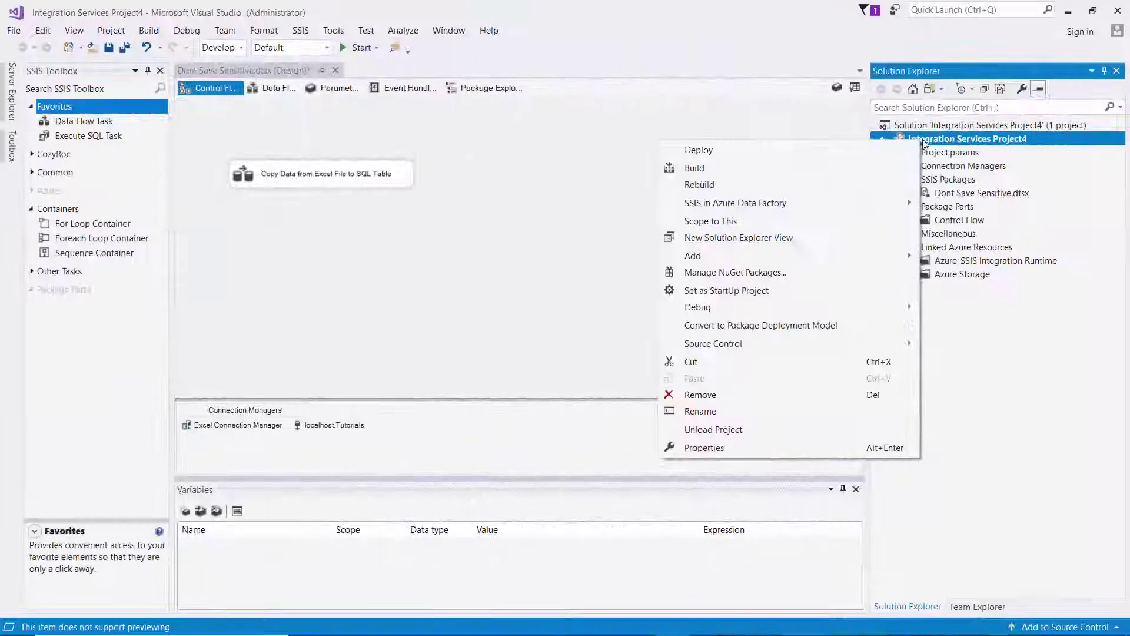
# Set Integration Services Project4's protection level to Do not save sensitive data and apply it.
pyautogui.click(742, 446)
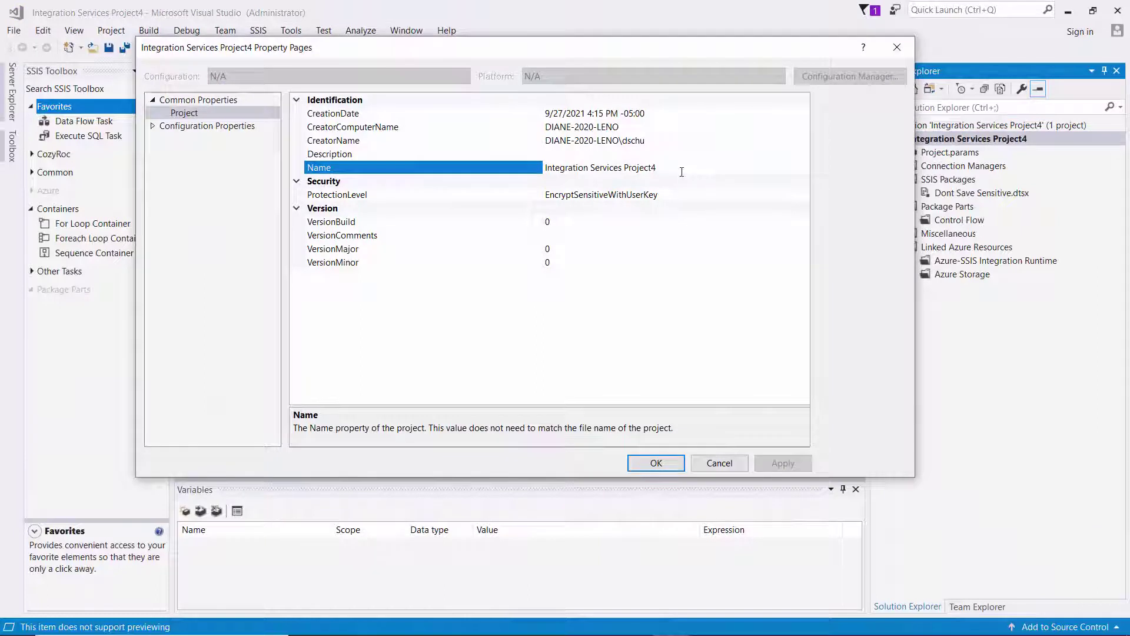
pyautogui.click(678, 196)
pyautogui.click(802, 195)
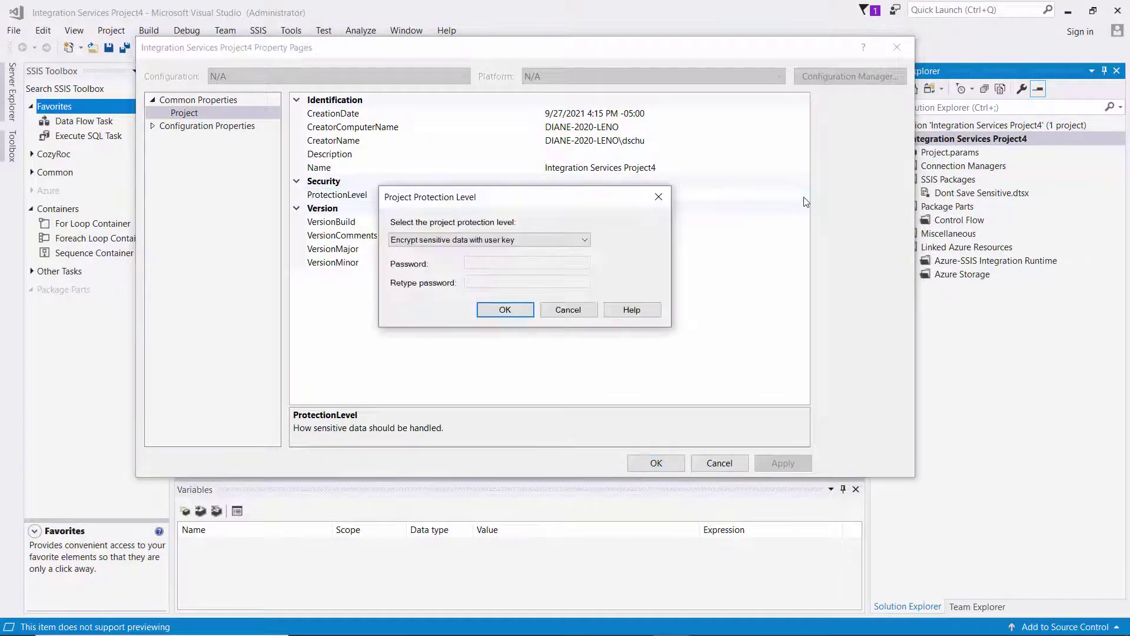
pyautogui.click(585, 240)
pyautogui.click(496, 252)
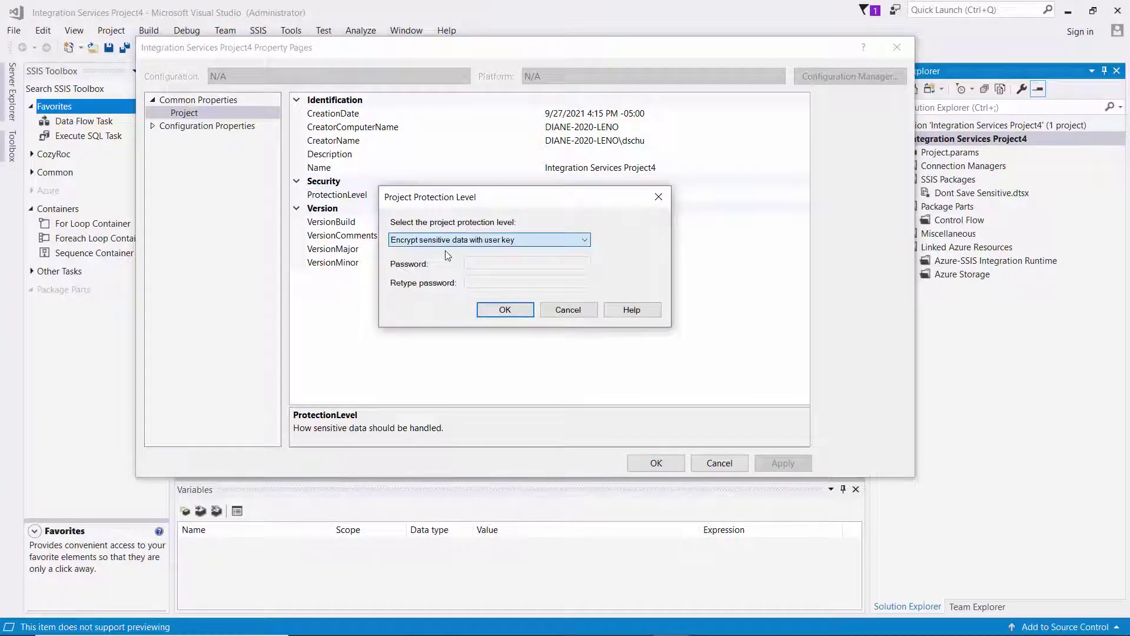
pyautogui.click(504, 310)
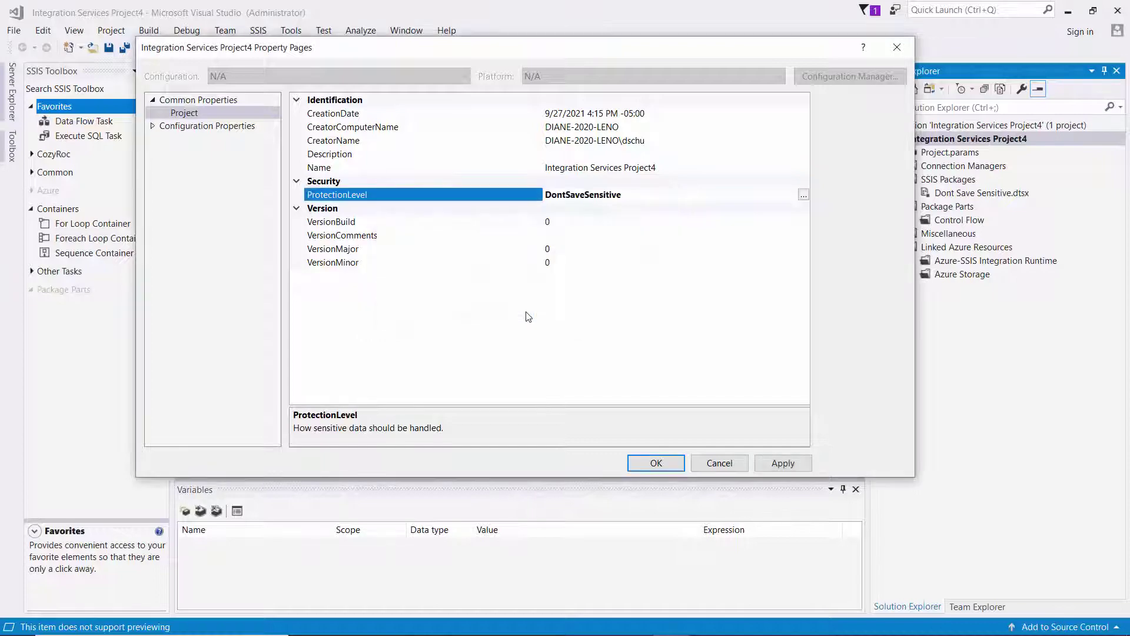
pyautogui.click(783, 463)
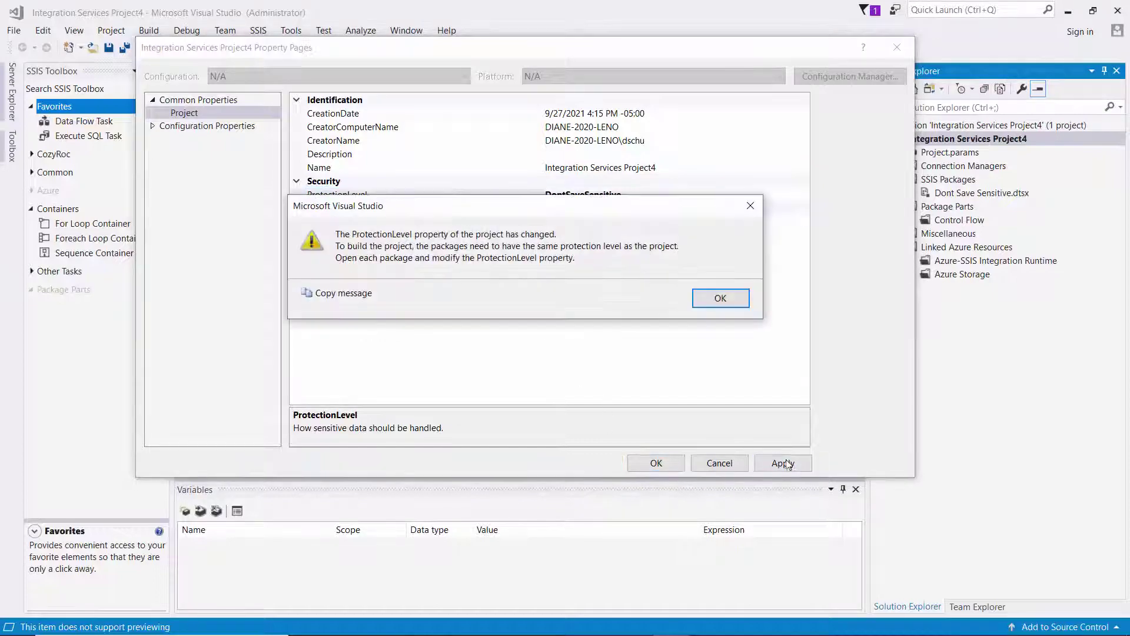
pyautogui.click(718, 299)
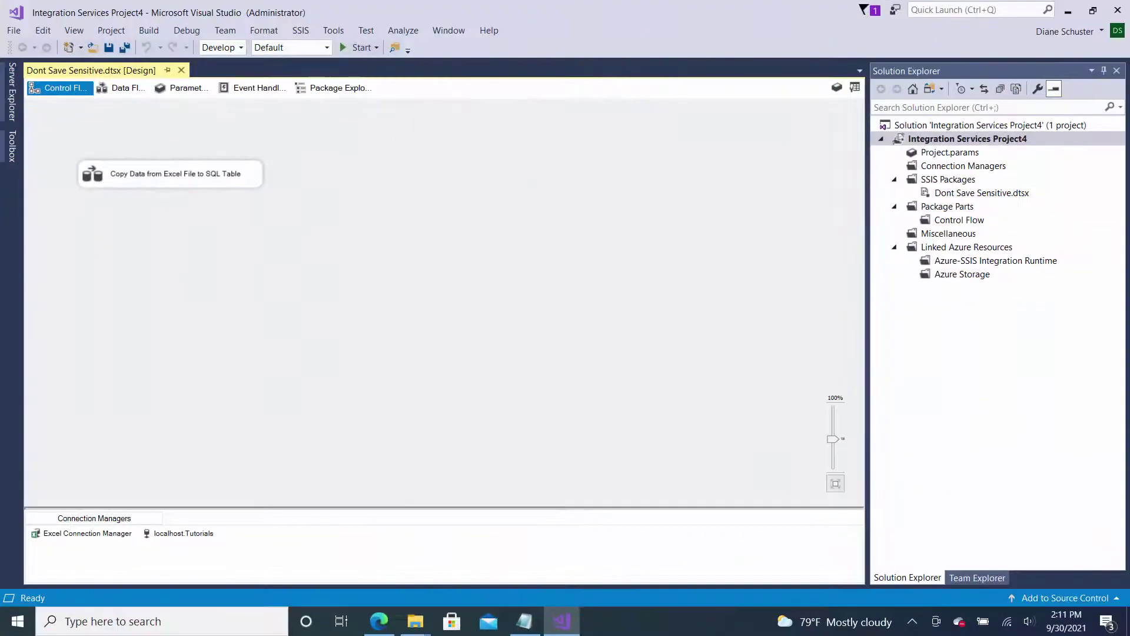